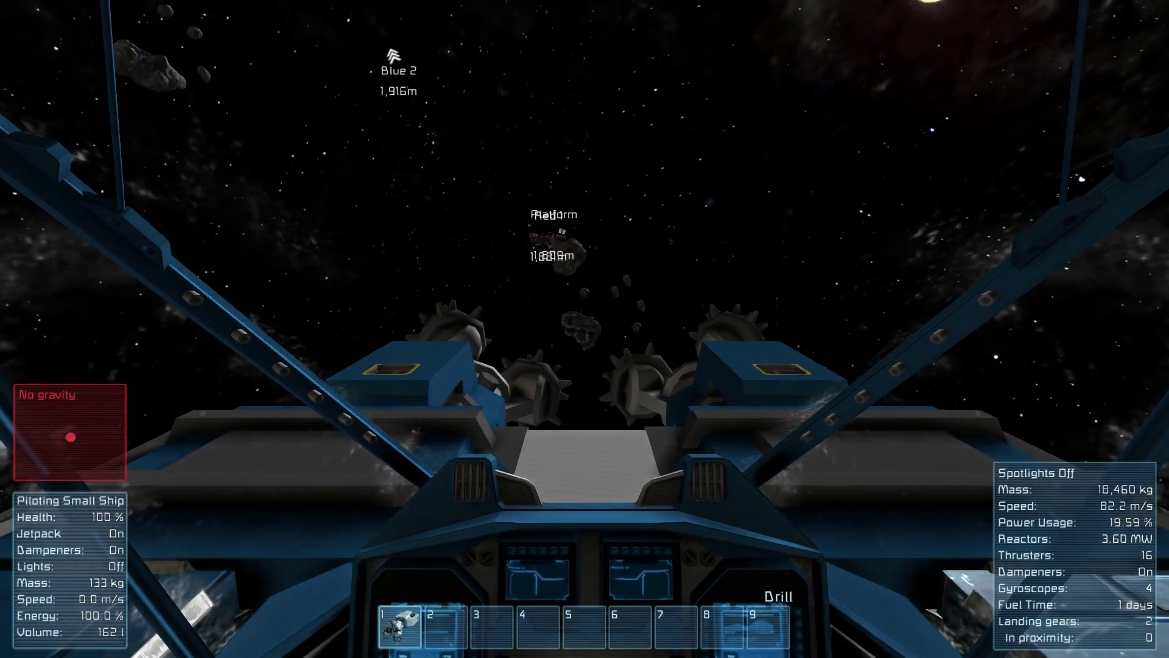
# In third-person view, fly the mining ship past the red ship and station toward the large asteroid.
pyautogui.press('v')
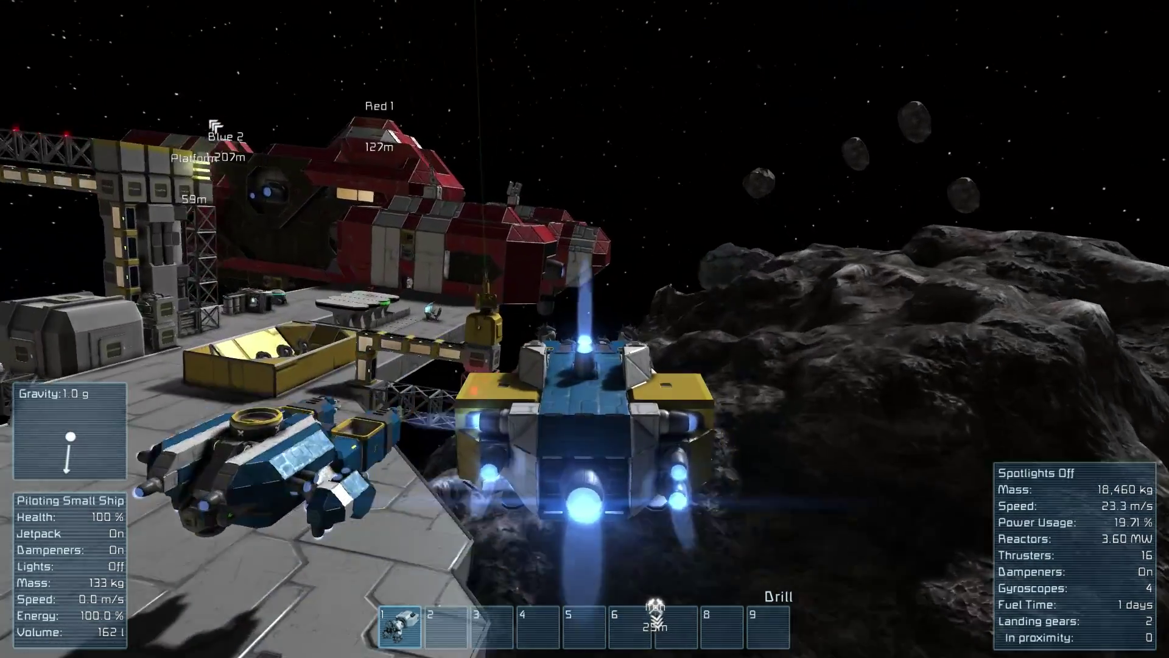
pyautogui.press('w')
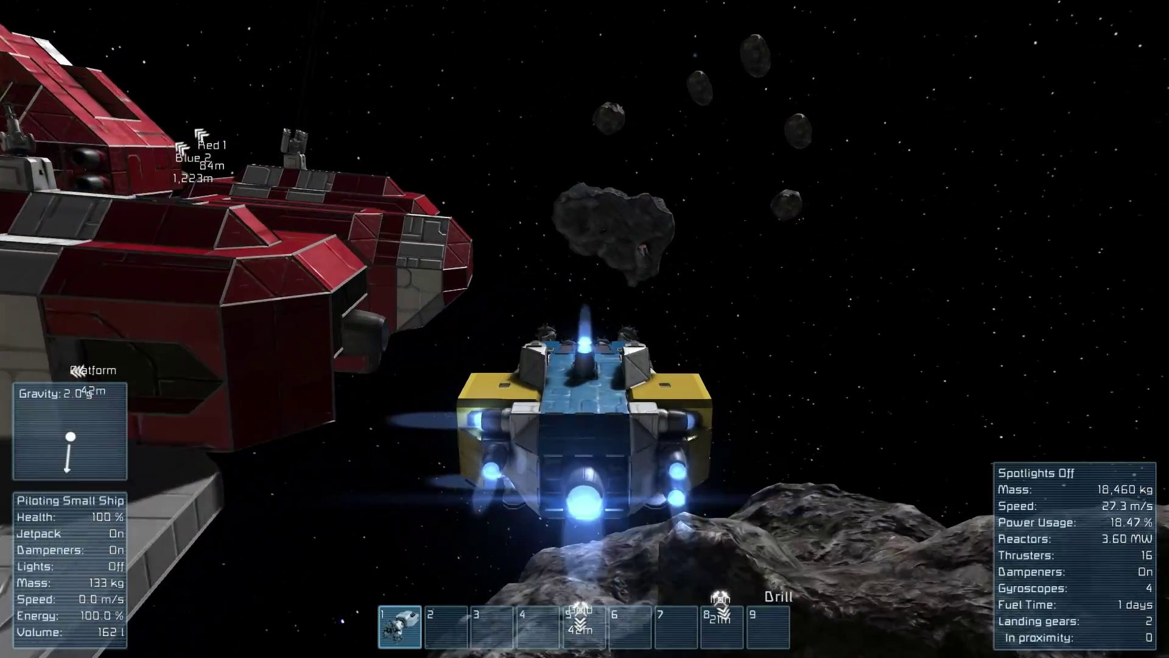
pyautogui.press('w')
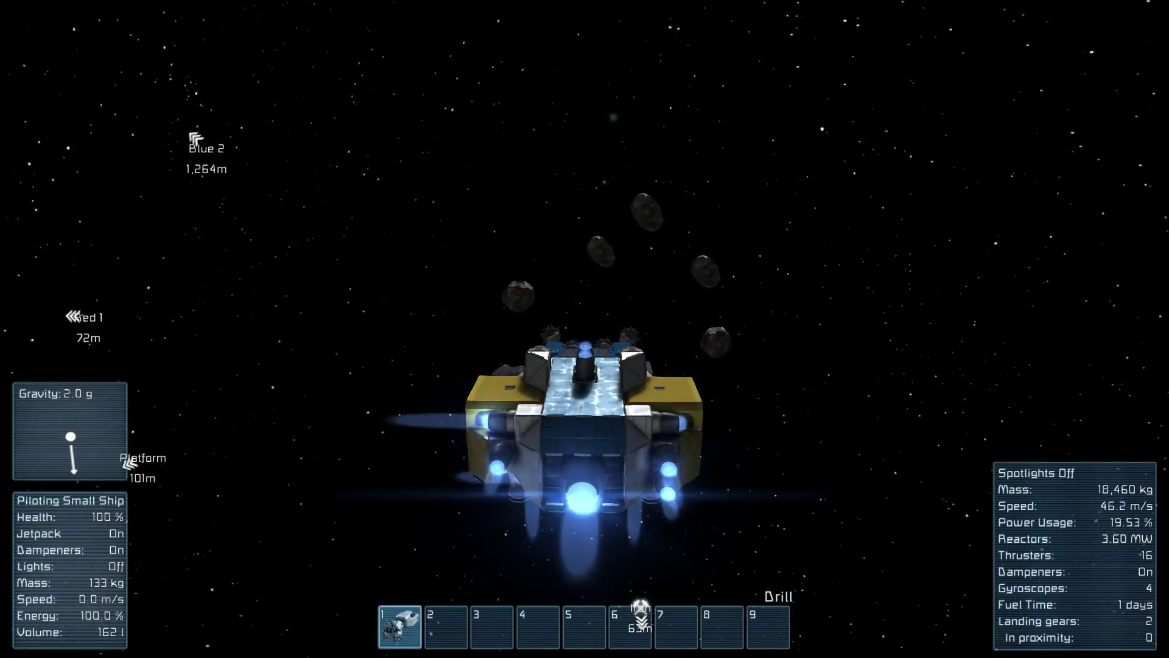
pyautogui.press('w')
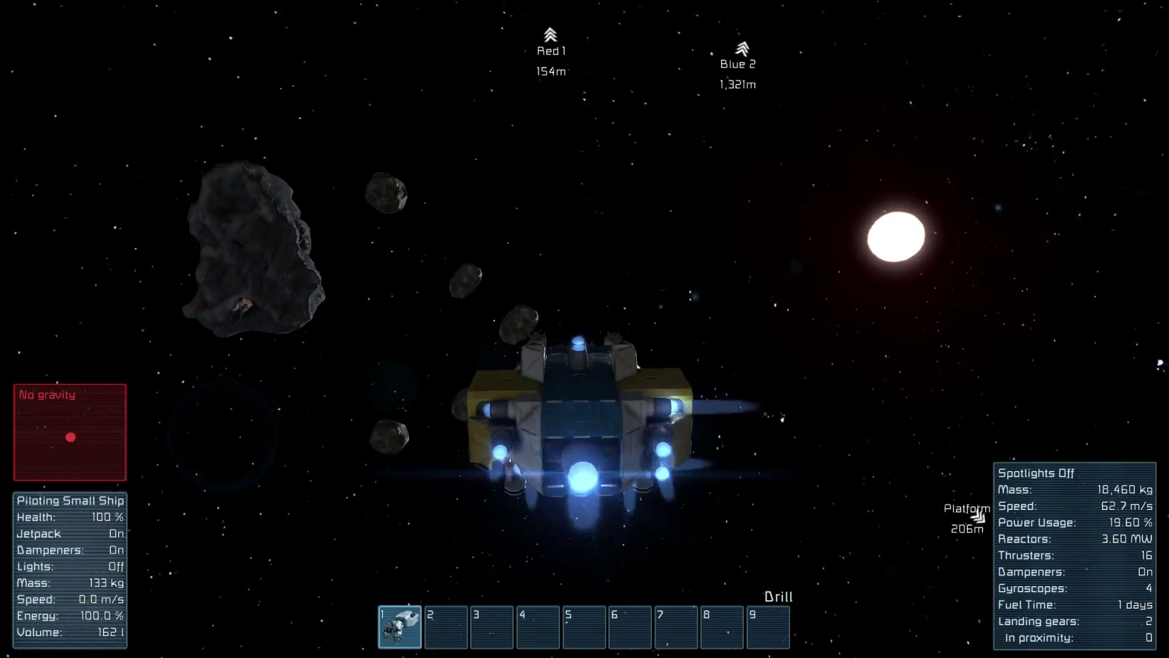
pyautogui.press('w')
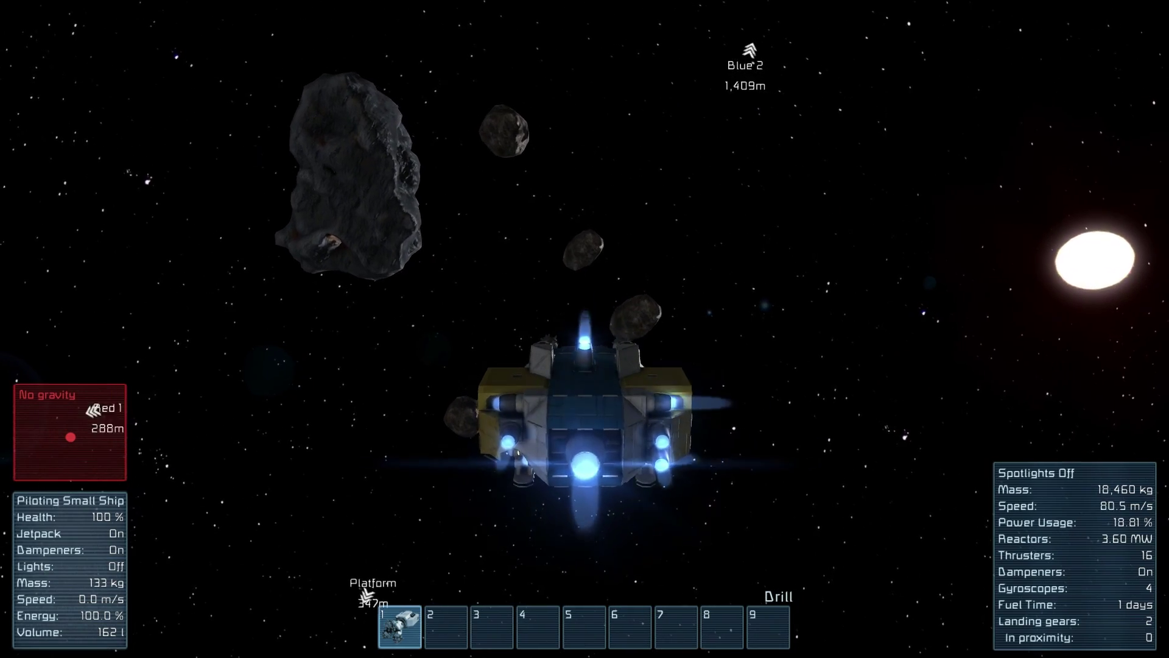
pyautogui.press('w')
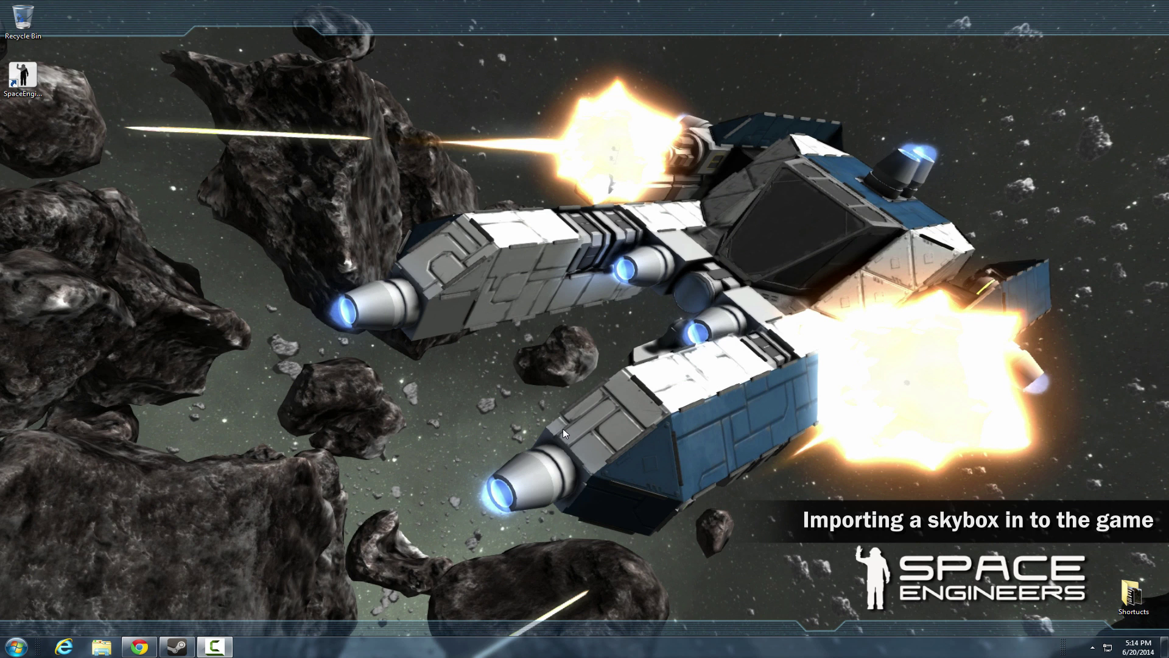
# Download the Void Space skybox zip from skybox.xaelan.com and drag it onto the desktop.
pyautogui.click(140, 645)
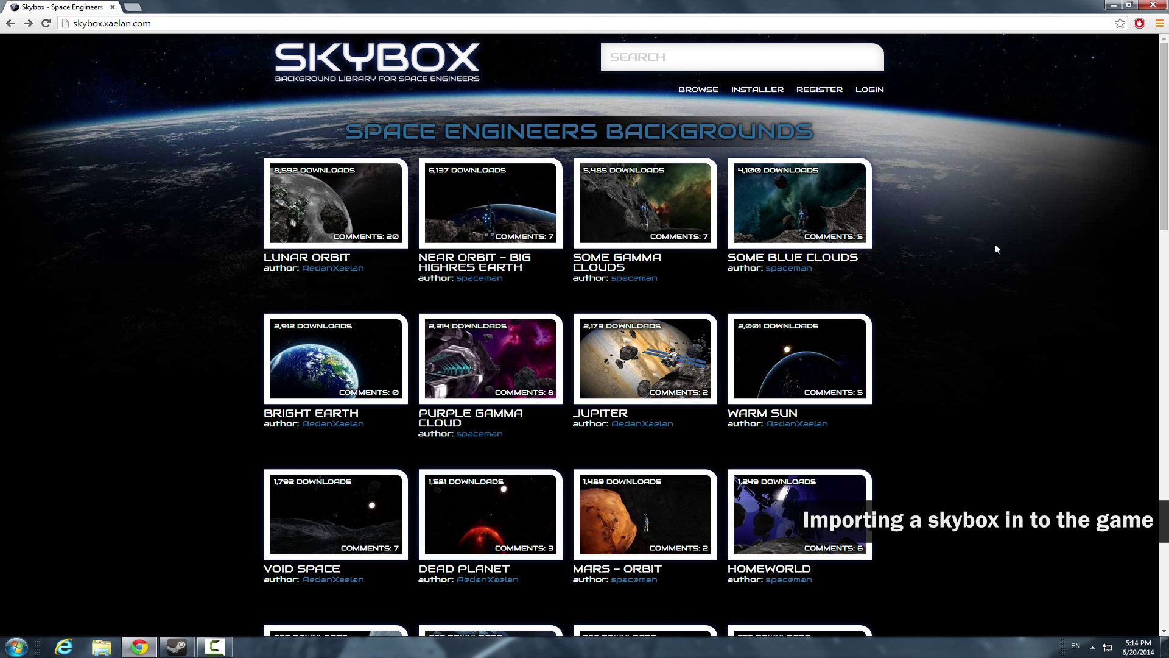
pyautogui.moveTo(1165, 89); pyautogui.dragTo(1166, 208)
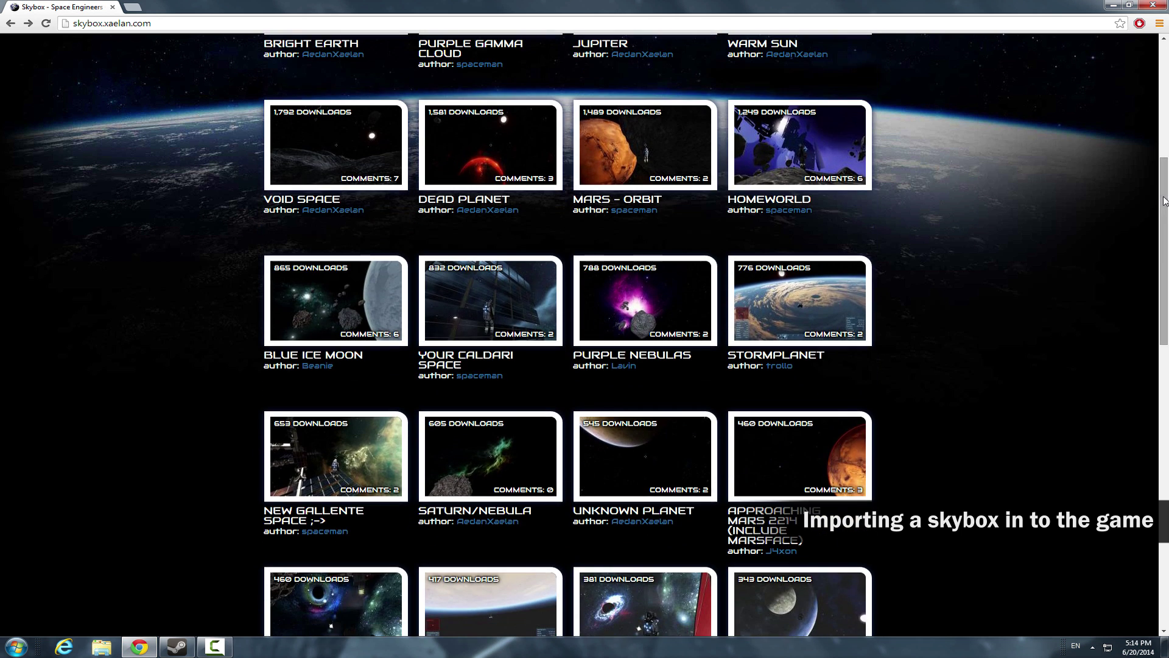
pyautogui.click(343, 143)
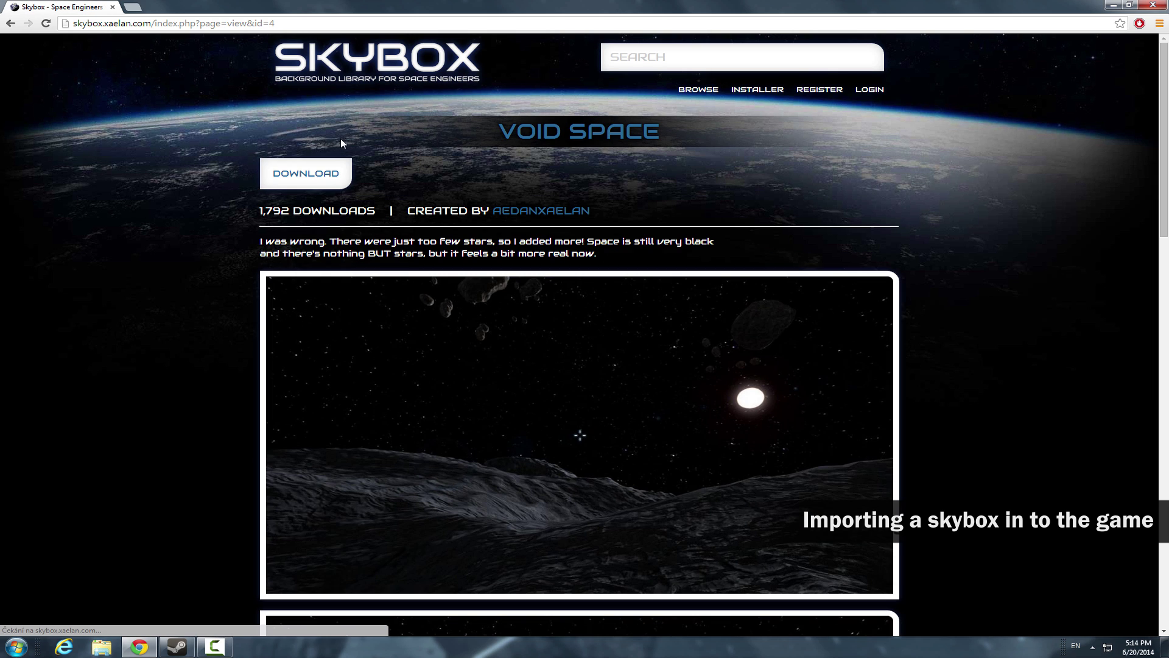
pyautogui.click(290, 176)
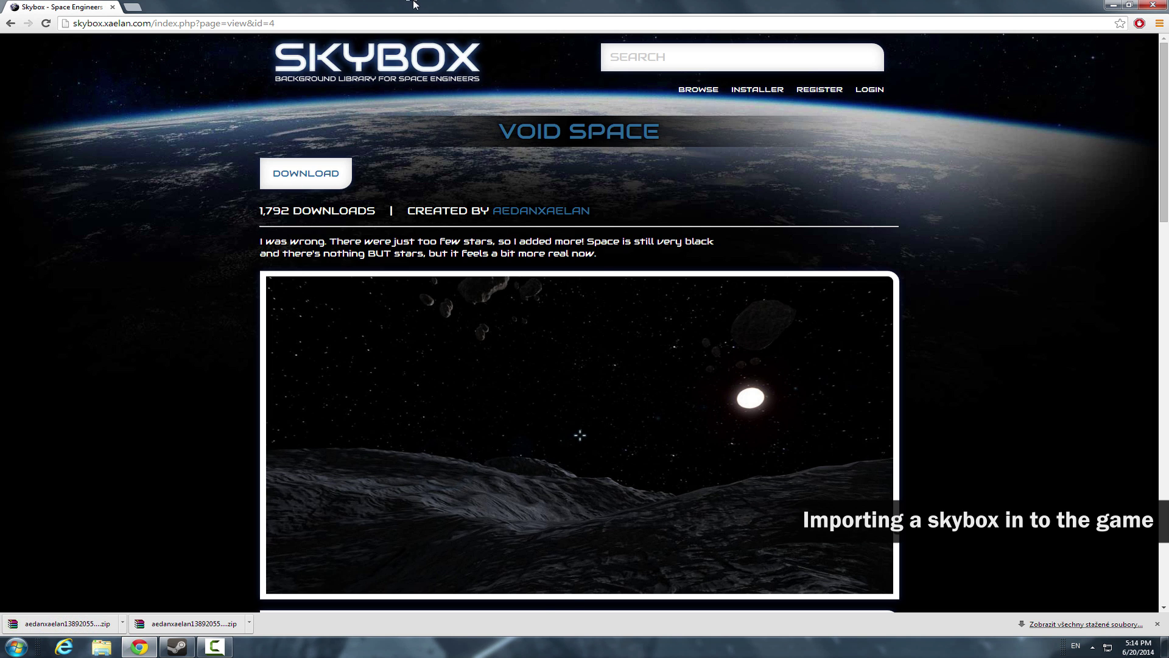
pyautogui.press('super+Down')
pyautogui.moveTo(341, 547); pyautogui.dragTo(76, 326)
# Extract the Void Space zip onto the desktop and open the extracted folder.
pyautogui.rightClick(67, 307)
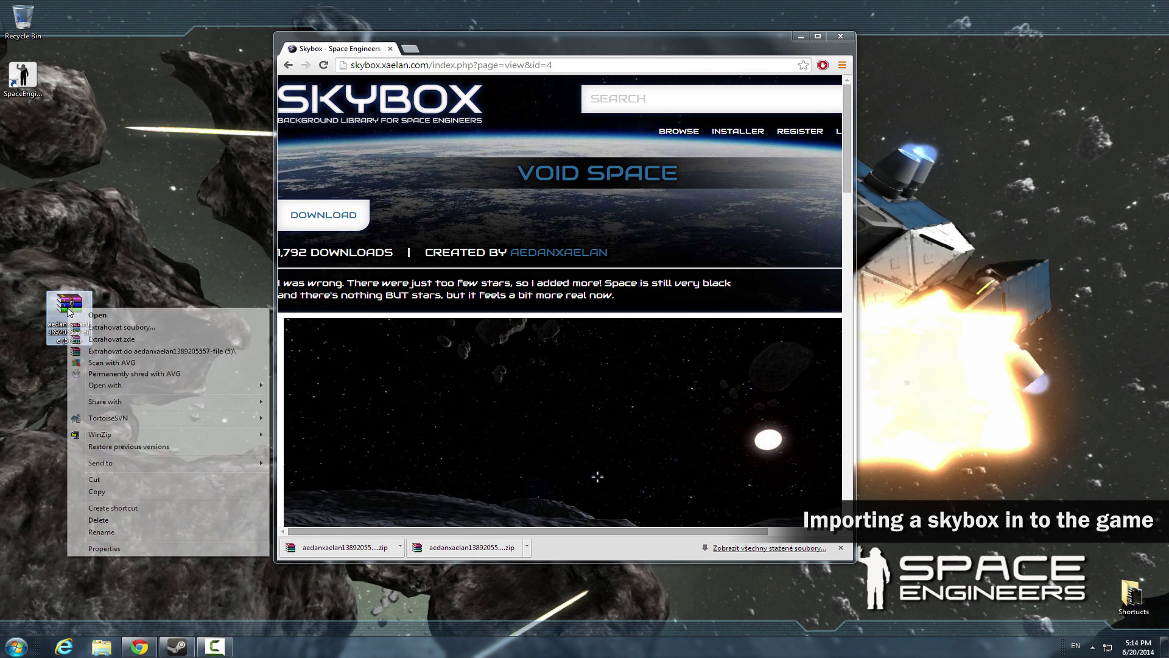
pyautogui.click(151, 349)
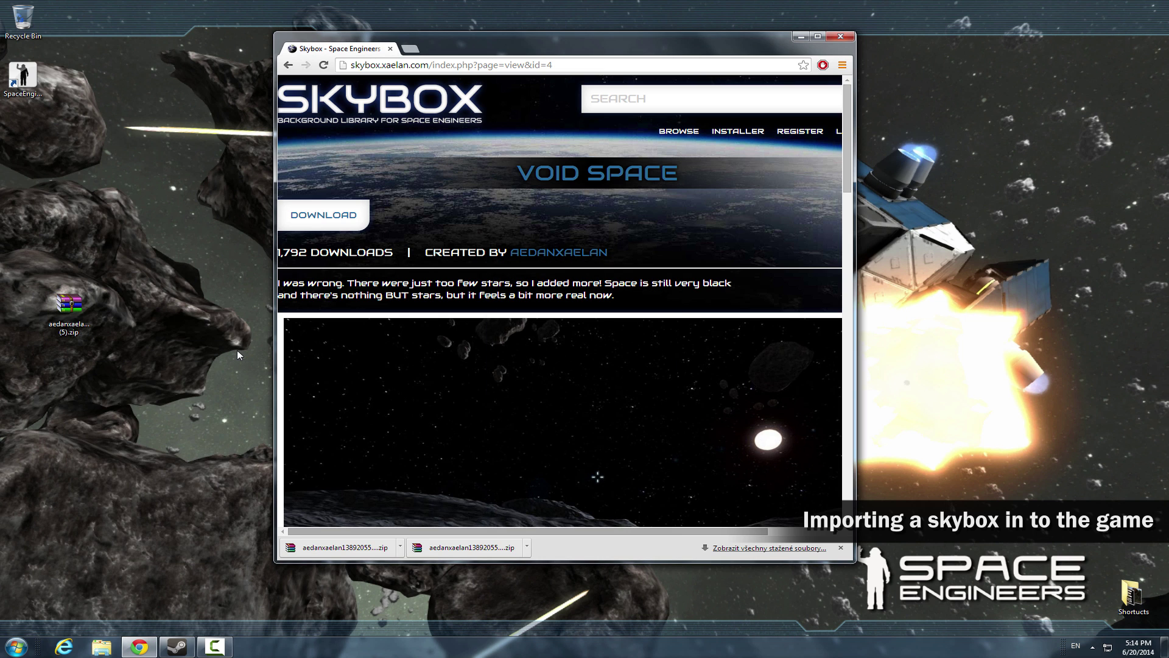
pyautogui.doubleClick(29, 147)
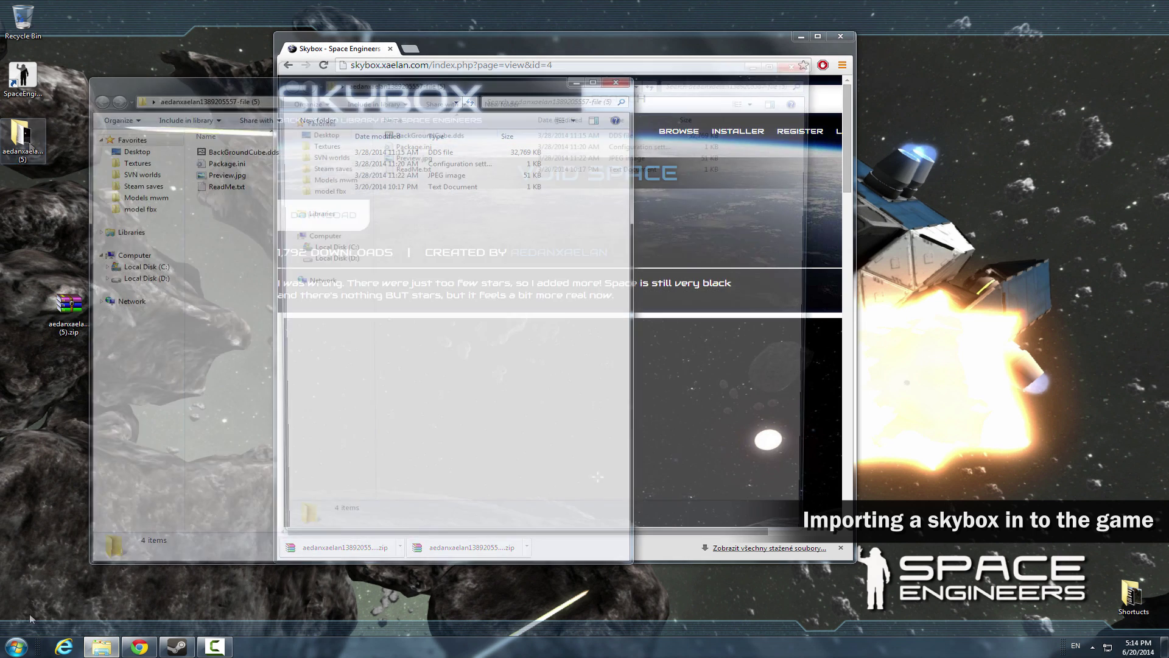
# Open %appdata%\SpaceEngineers\Mods in a second Explorer window.
pyautogui.click(25, 651)
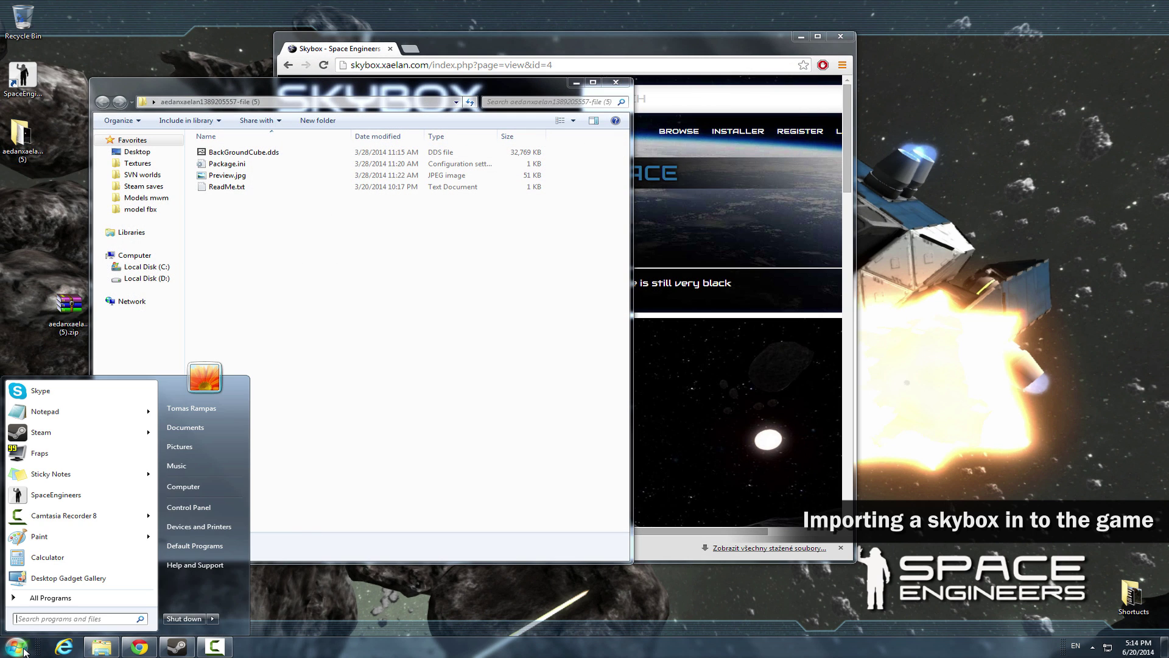
pyautogui.click(56, 620)
pyautogui.write('%app')
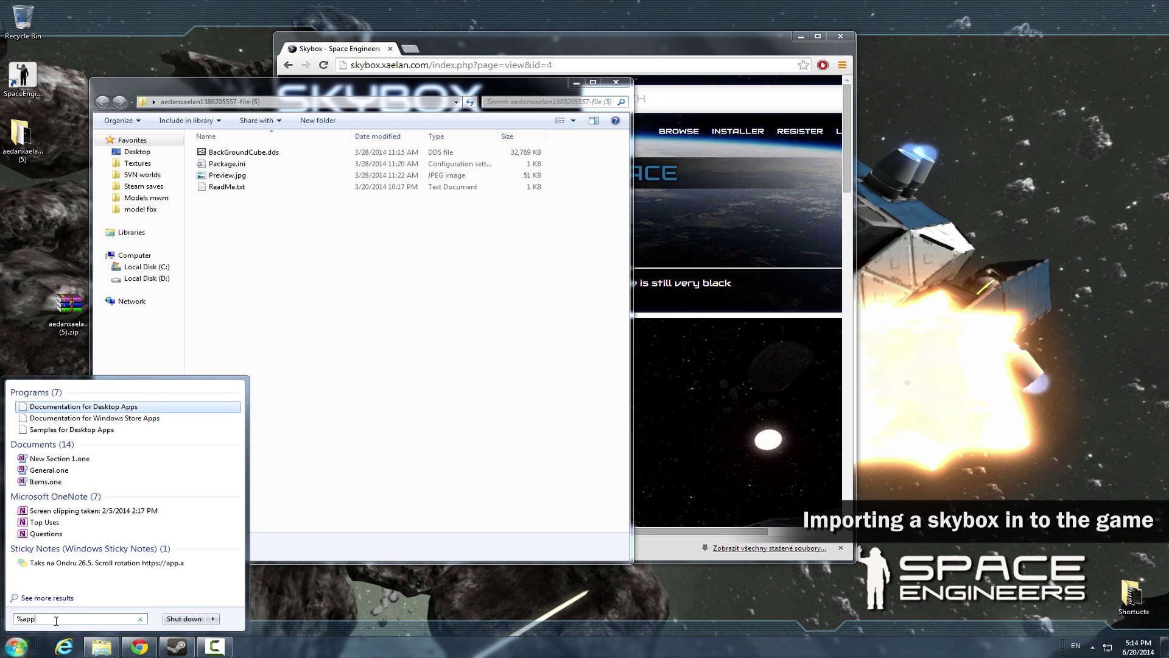
pyautogui.write('data%')
pyautogui.press('Return')
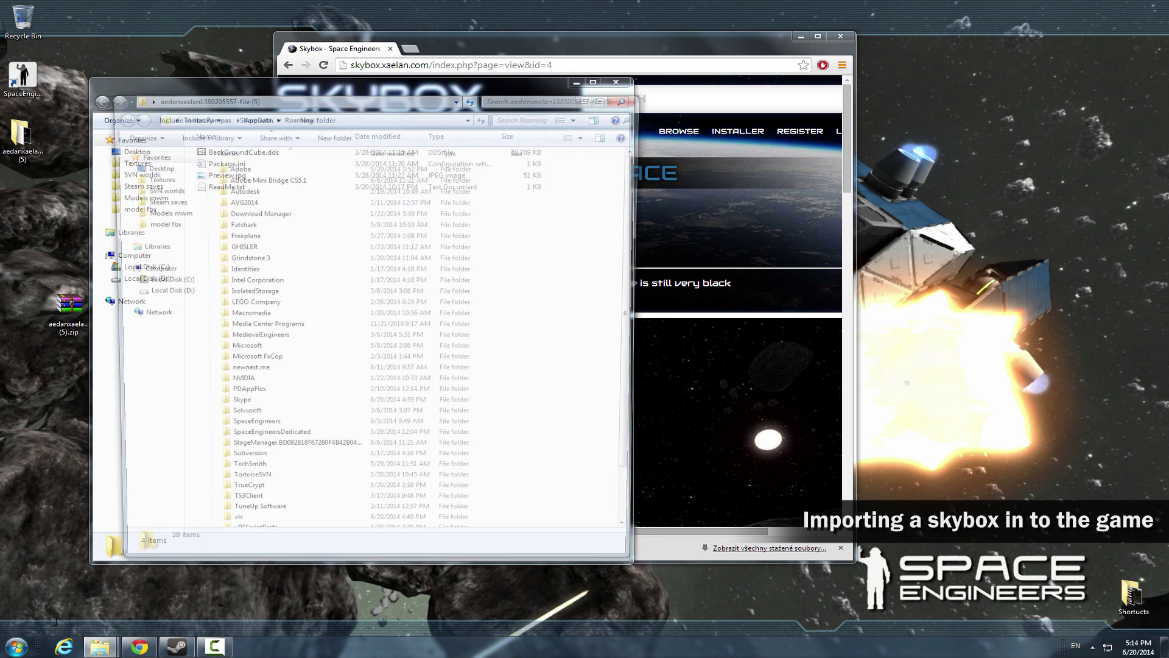
pyautogui.click(425, 215)
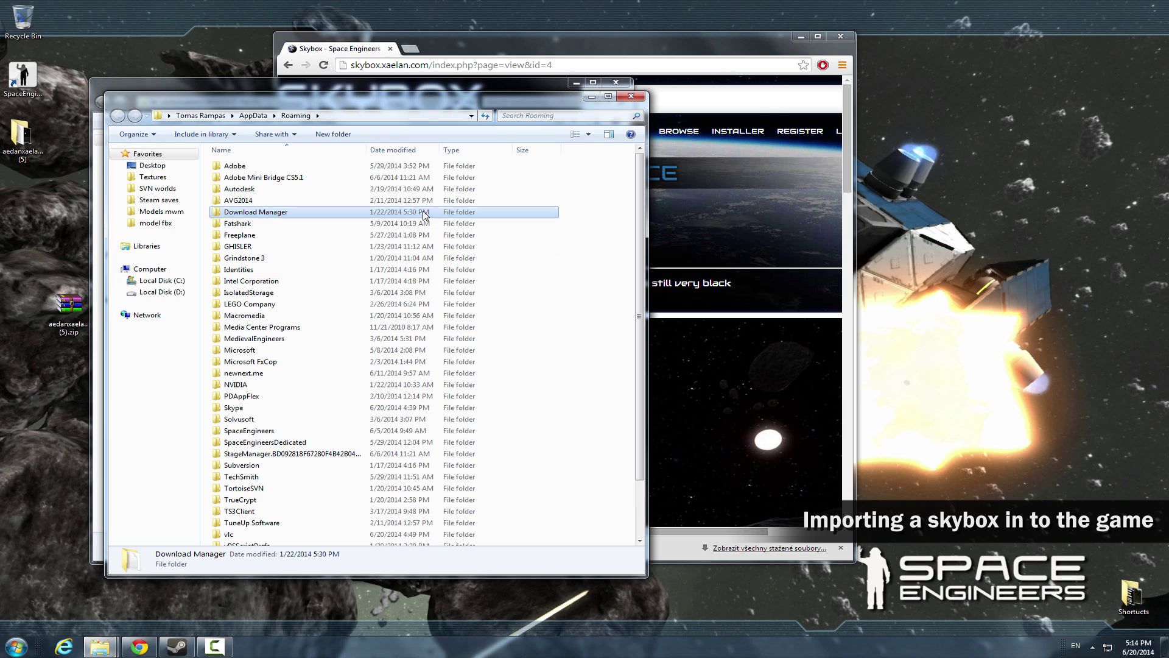
pyautogui.press('s')
pyautogui.doubleClick(254, 433)
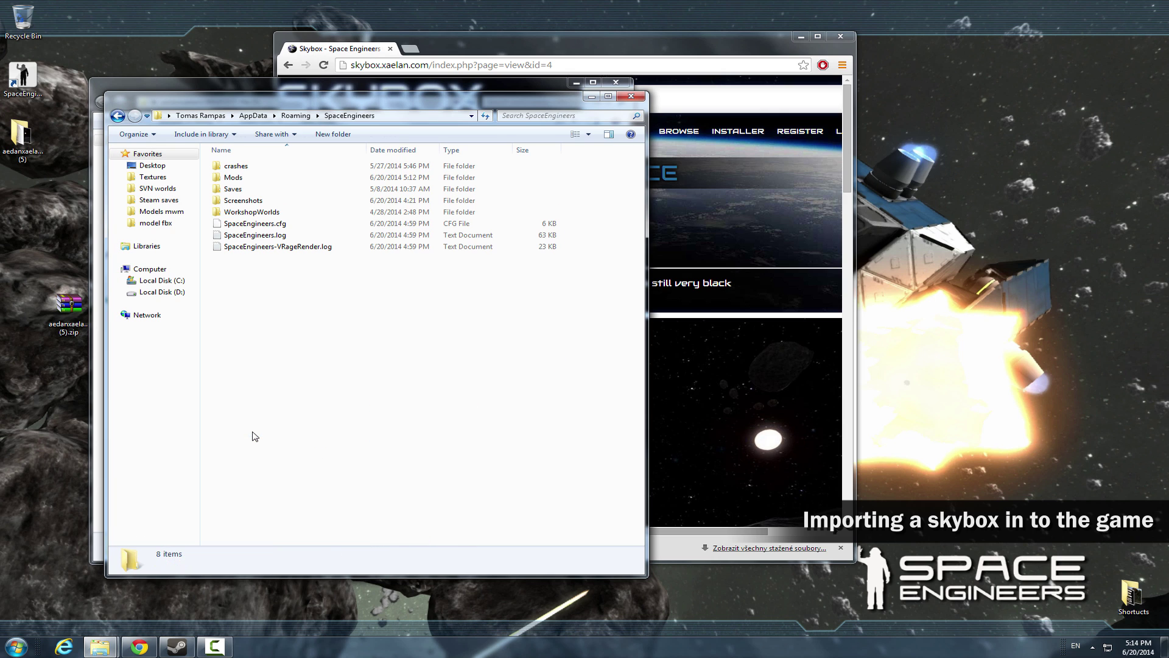
pyautogui.doubleClick(234, 181)
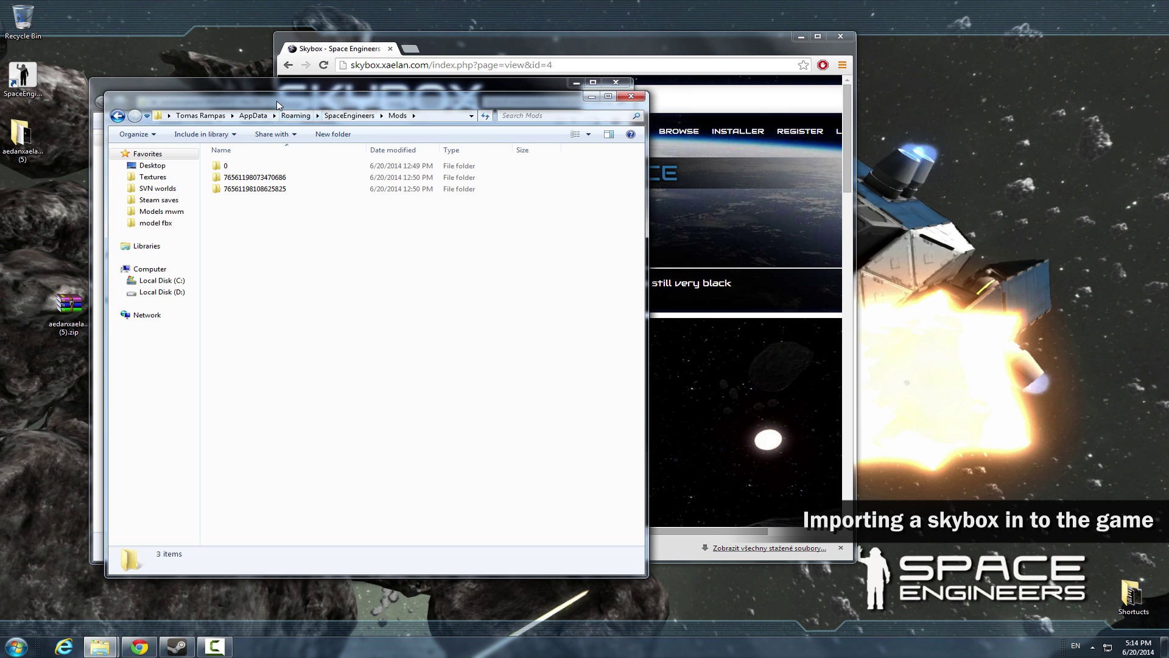
pyautogui.moveTo(280, 101); pyautogui.dragTo(675, 97)
# Create a Skybox1 folder in Mods and move BackGroundCube.dds into it.
pyautogui.moveTo(390, 95); pyautogui.dragTo(1, 96)
pyautogui.moveTo(1060, 122); pyautogui.dragTo(1168, 134)
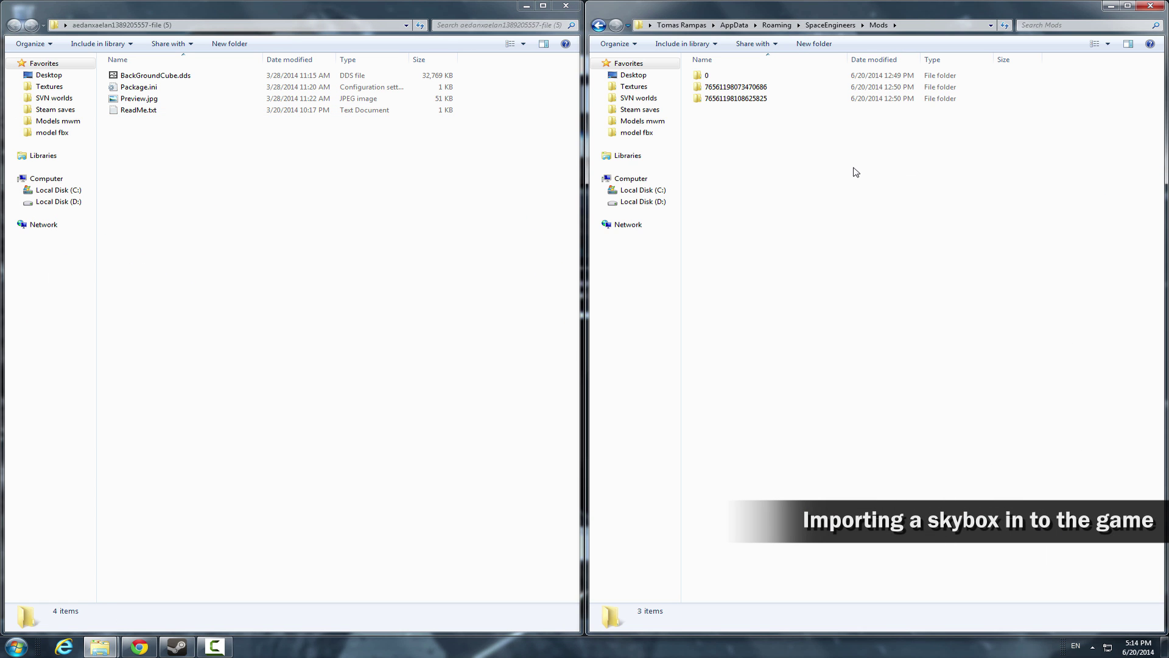
pyautogui.rightClick(760, 202)
pyautogui.moveTo(808, 368)
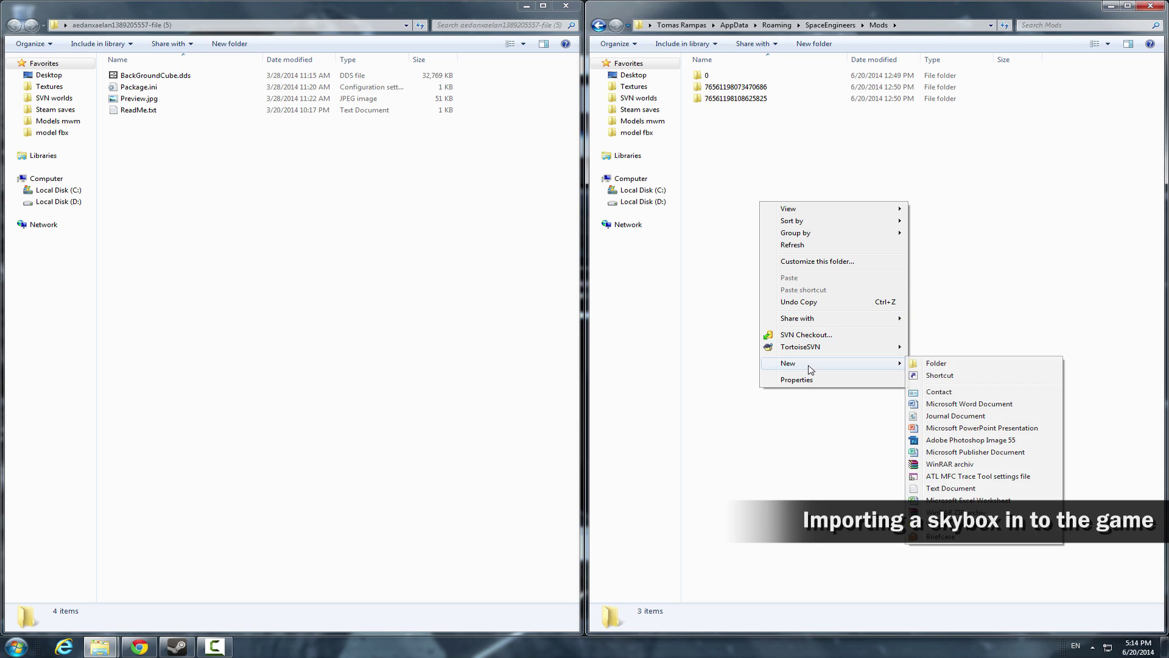
pyautogui.click(950, 367)
pyautogui.write('Skybox')
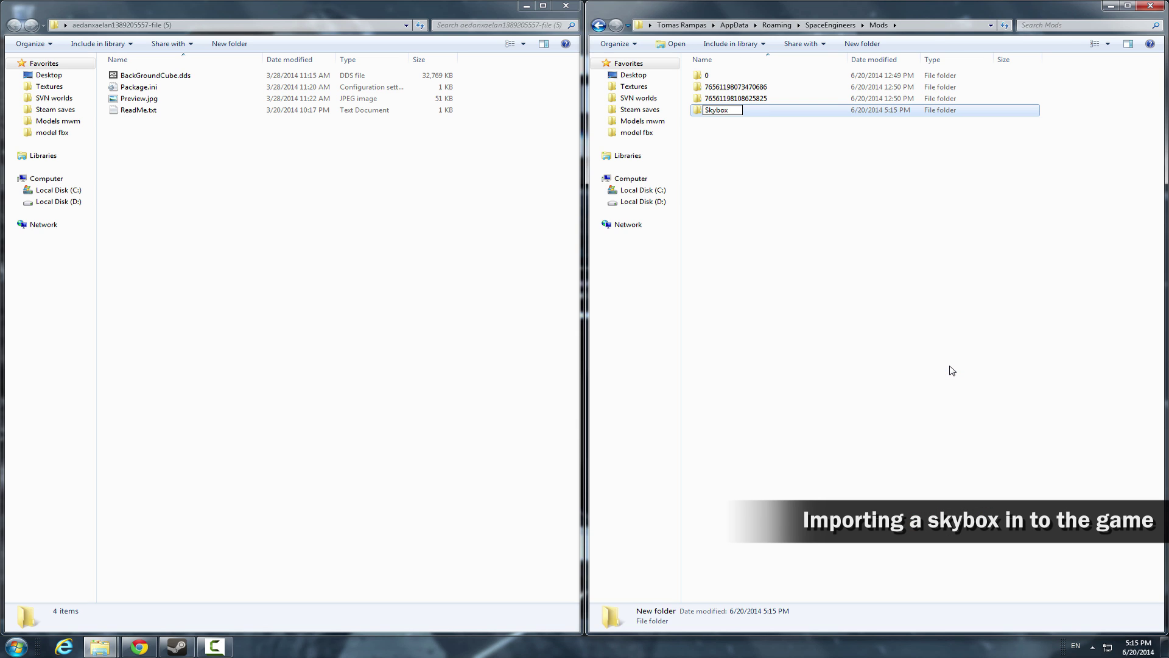
pyautogui.write('1')
pyautogui.press('Return')
pyautogui.click(952, 370)
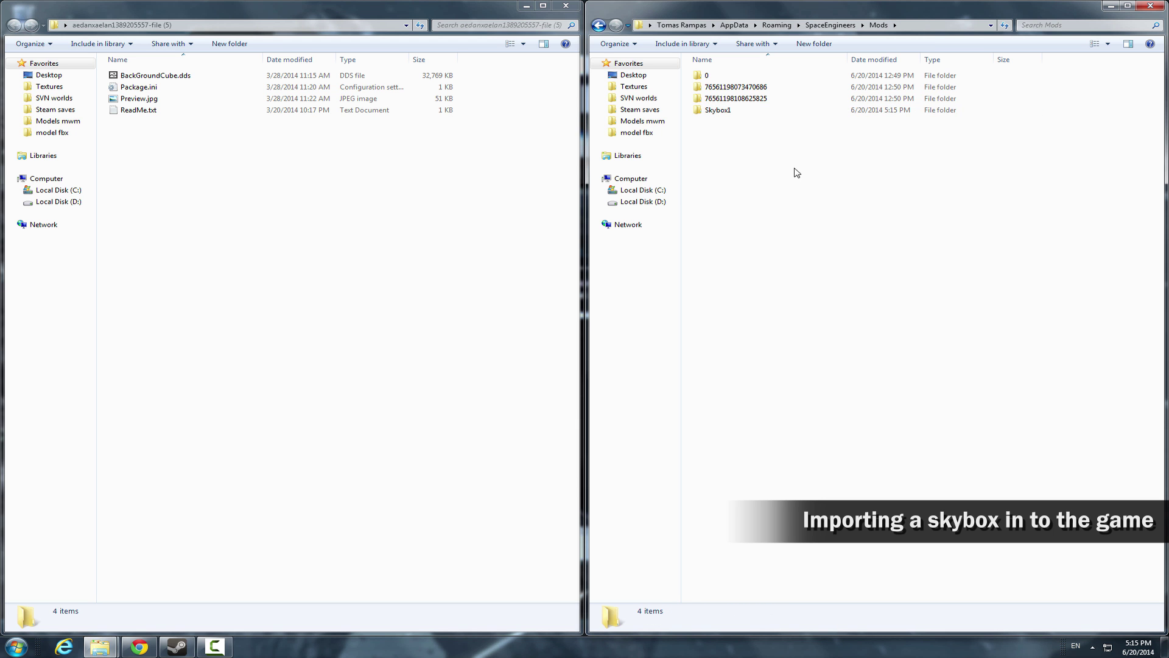
pyautogui.doubleClick(742, 109)
pyautogui.click(180, 77)
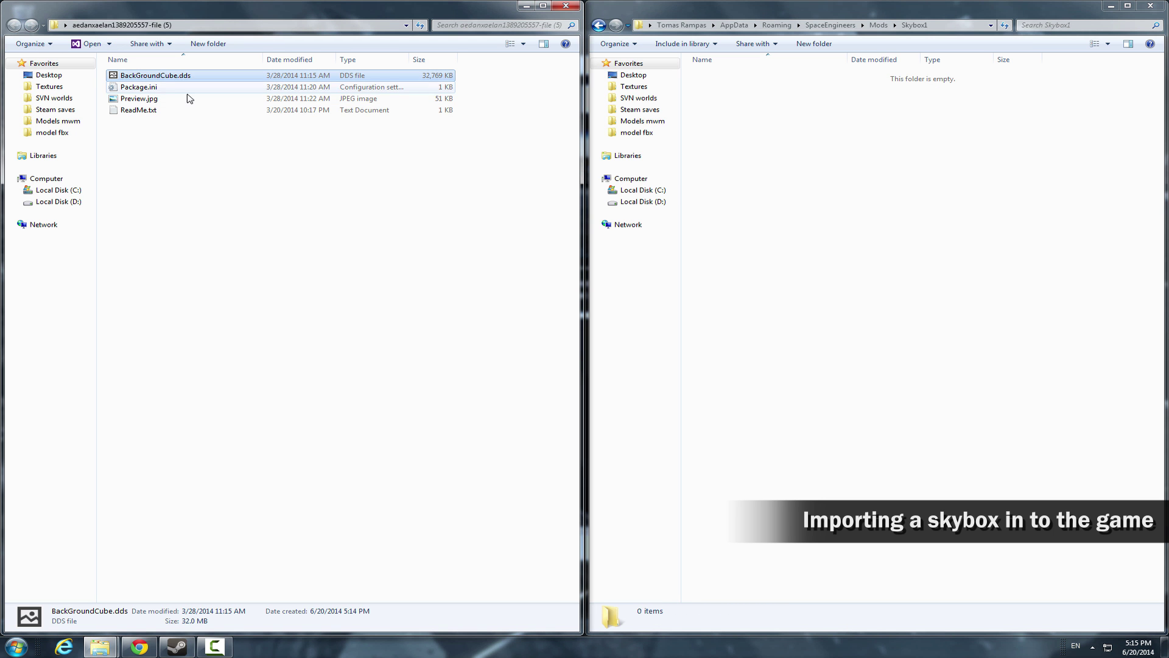
pyautogui.moveTo(181, 77); pyautogui.dragTo(825, 214)
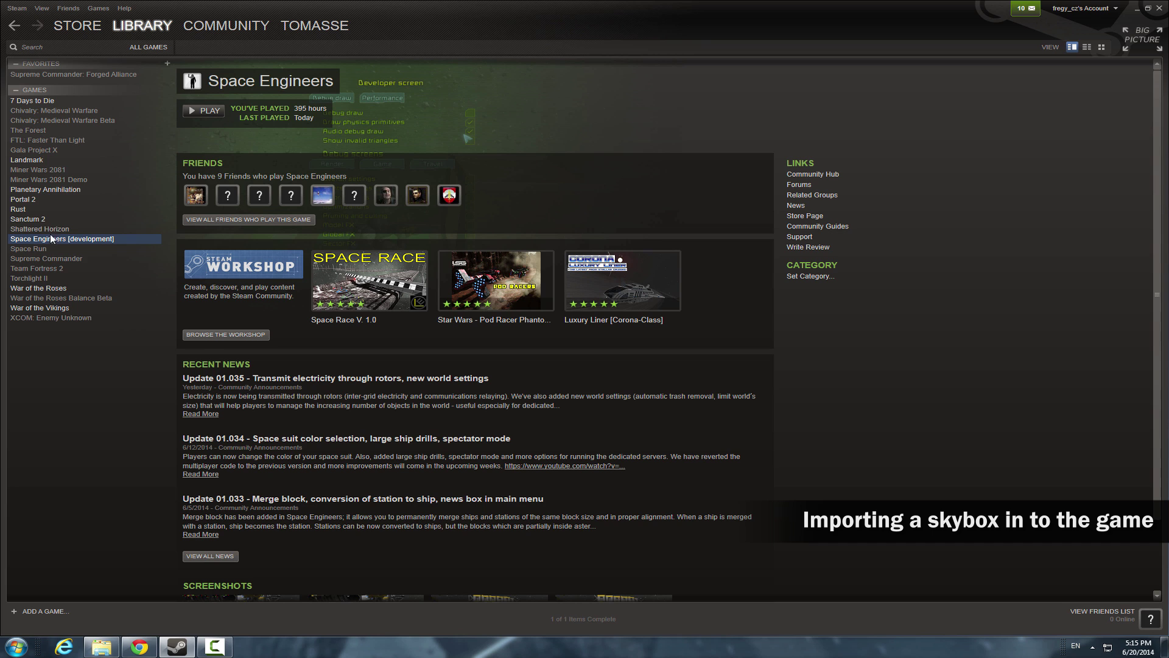
# Open the Space Engineers install folder from Steam's Local Files properties and enter Content.
pyautogui.rightClick(53, 239)
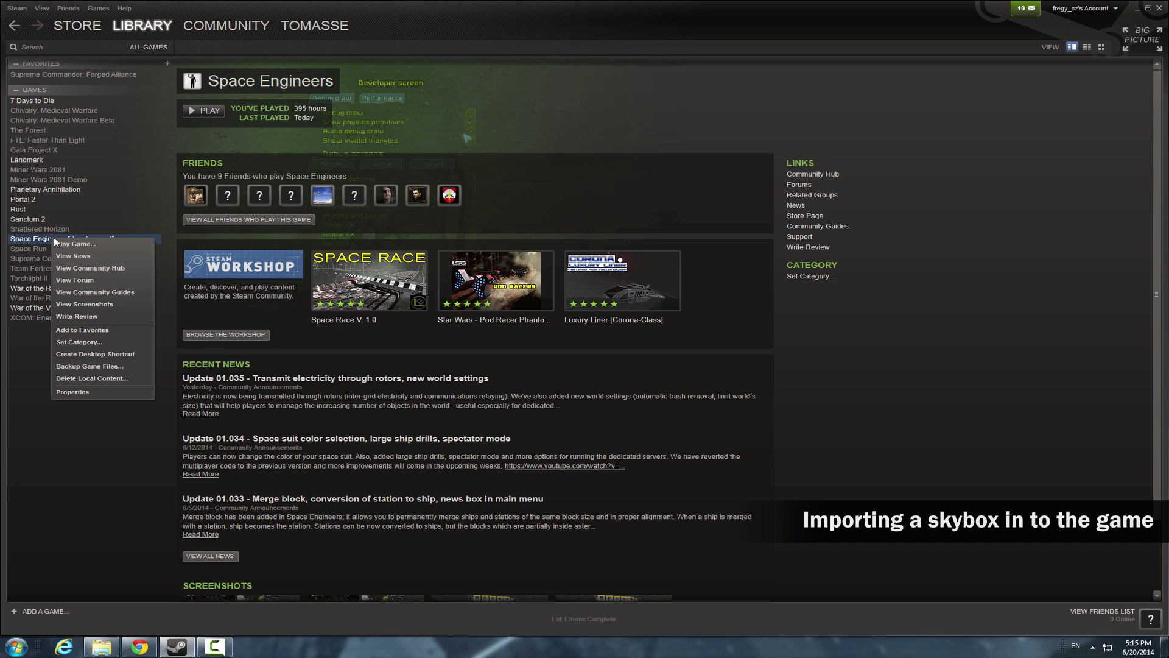
pyautogui.click(100, 392)
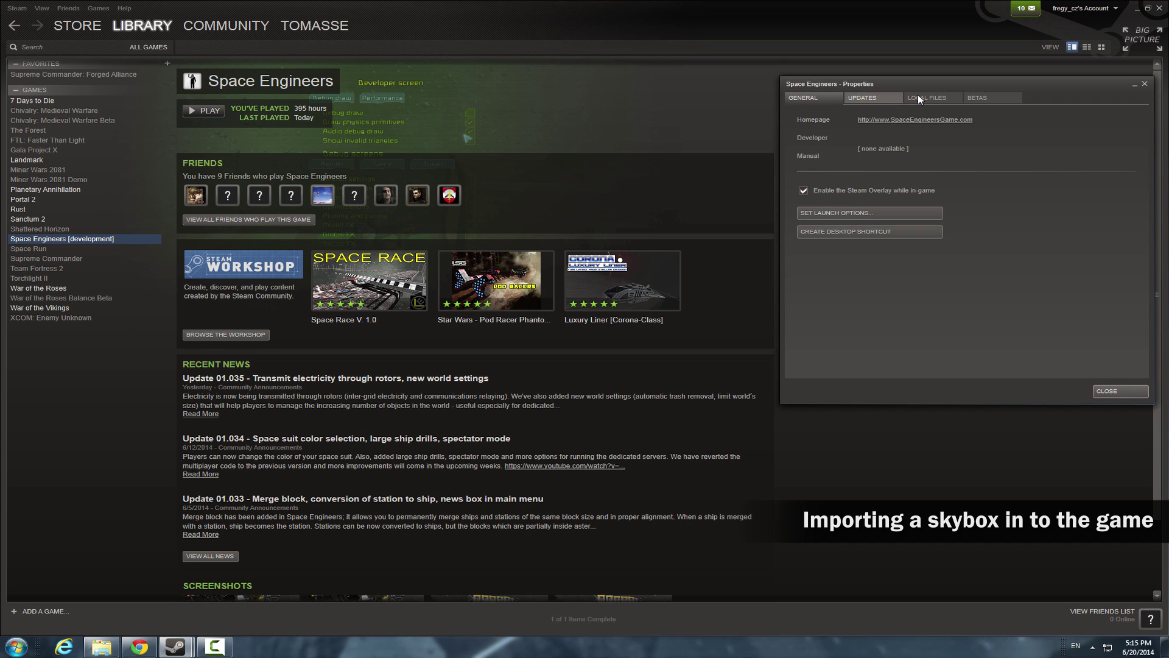
pyautogui.click(981, 93)
pyautogui.click(950, 95)
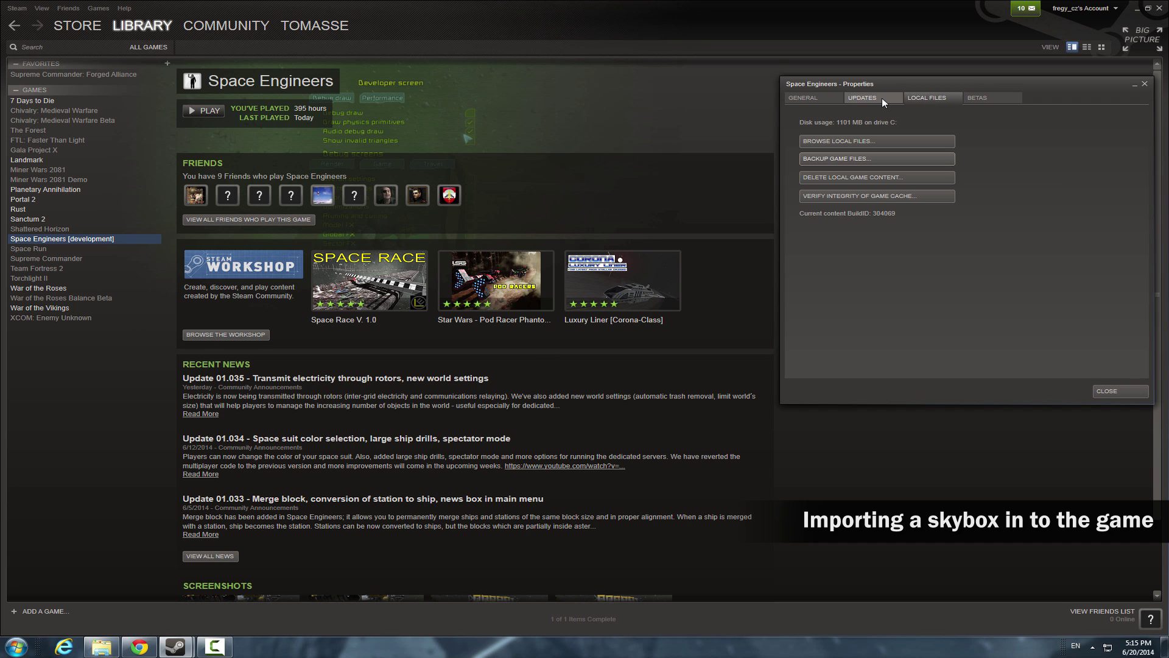
pyautogui.click(879, 140)
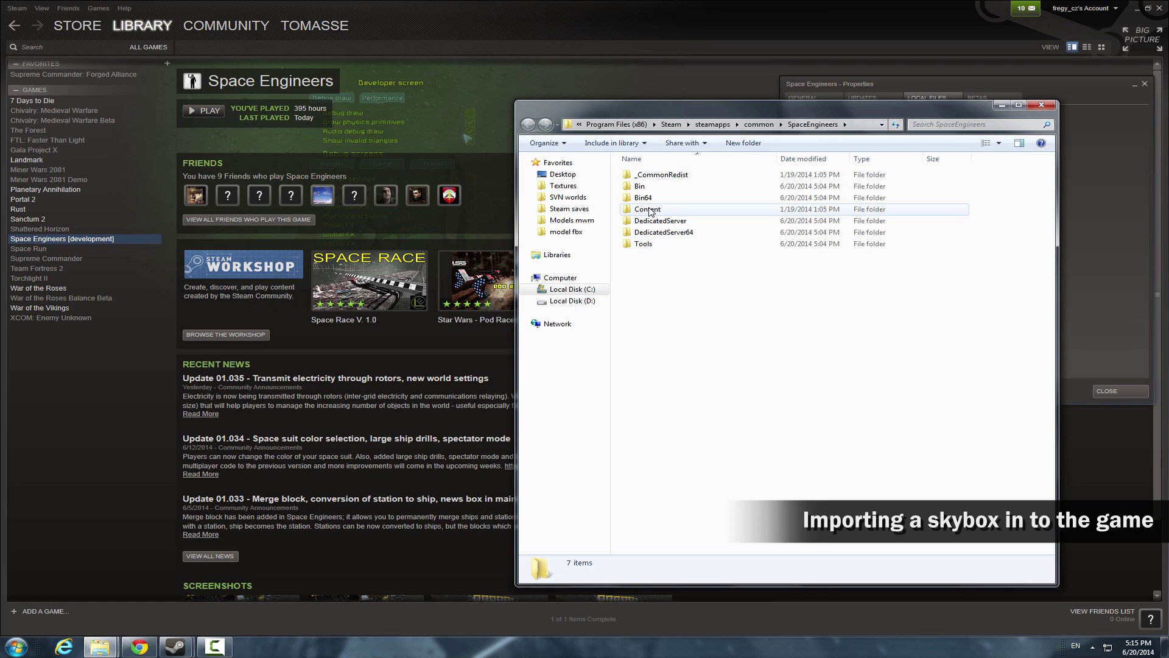
pyautogui.doubleClick(649, 212)
# Copy the Data folder from Content and paste it into the Skybox1 folder.
pyautogui.click(660, 189)
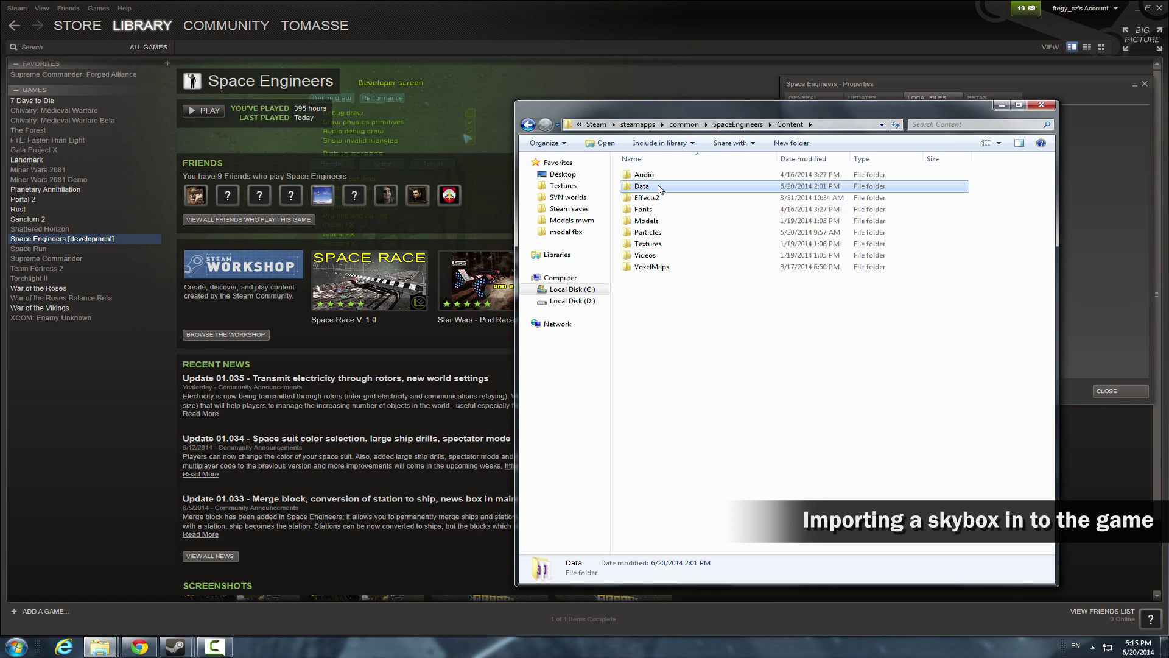
pyautogui.click(101, 647)
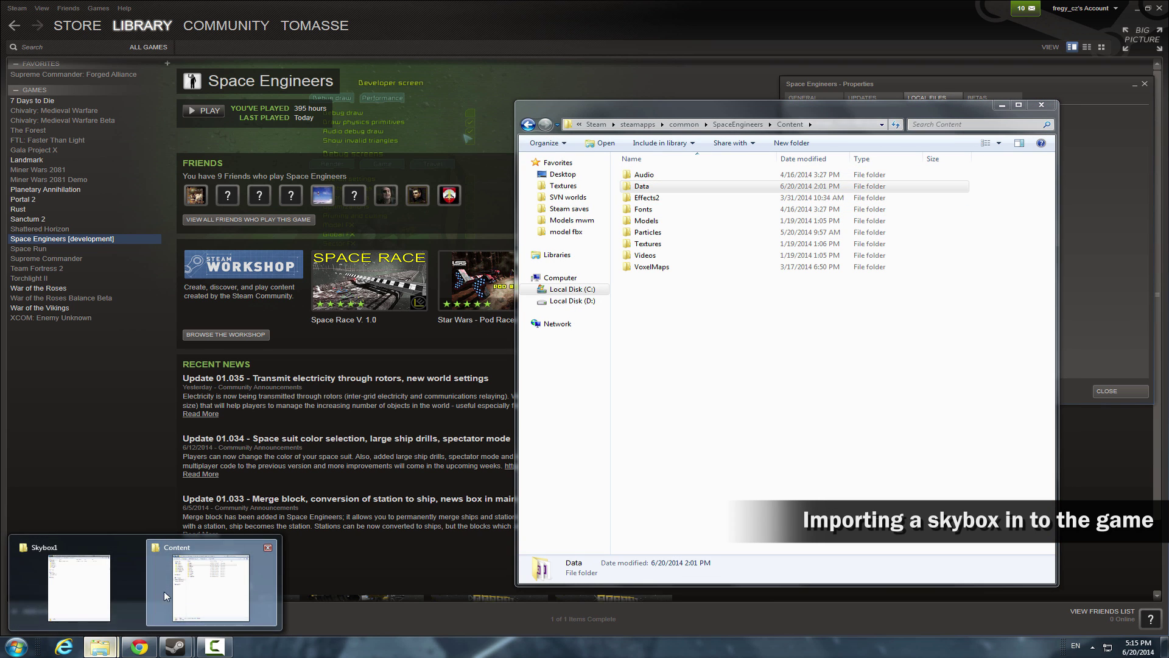
pyautogui.click(98, 590)
pyautogui.rightClick(766, 127)
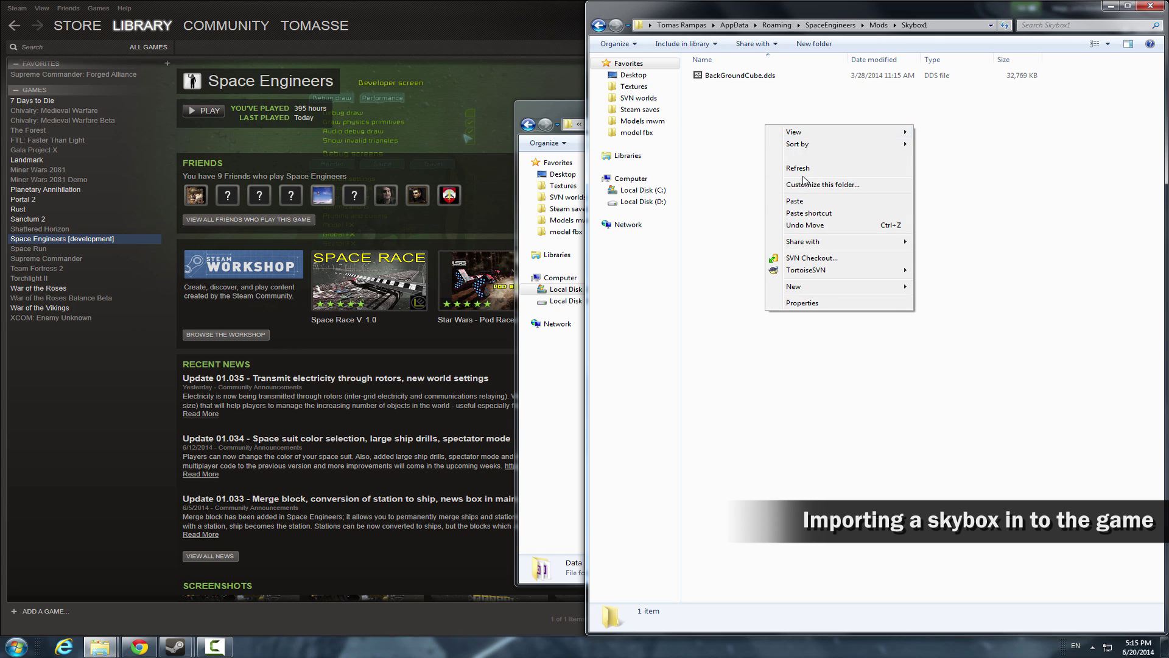
pyautogui.click(810, 201)
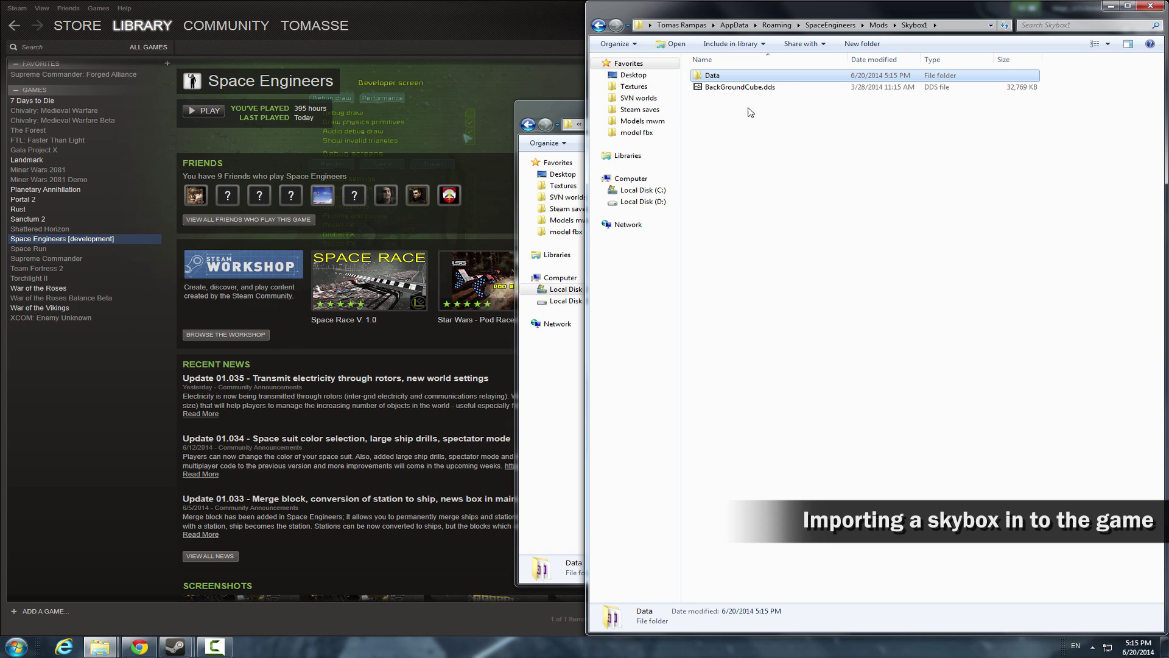
# Delete the 16 items in Skybox1\Data other than Environment.sbc.
pyautogui.doubleClick(716, 77)
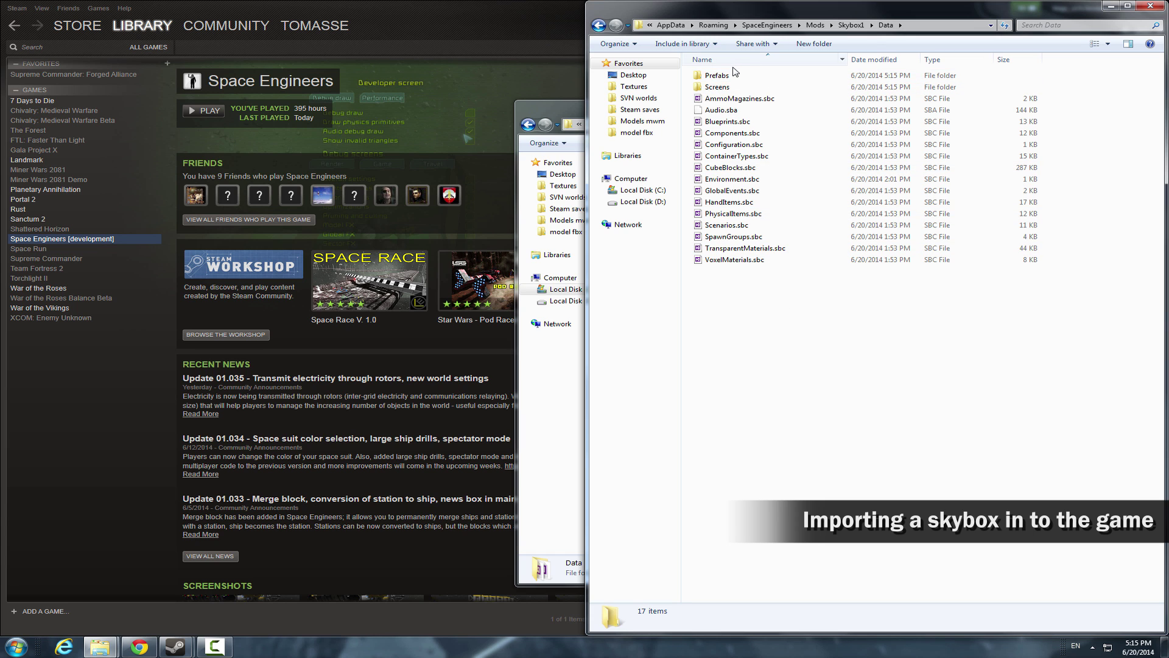
pyautogui.hotkey('ctrl', 'a')
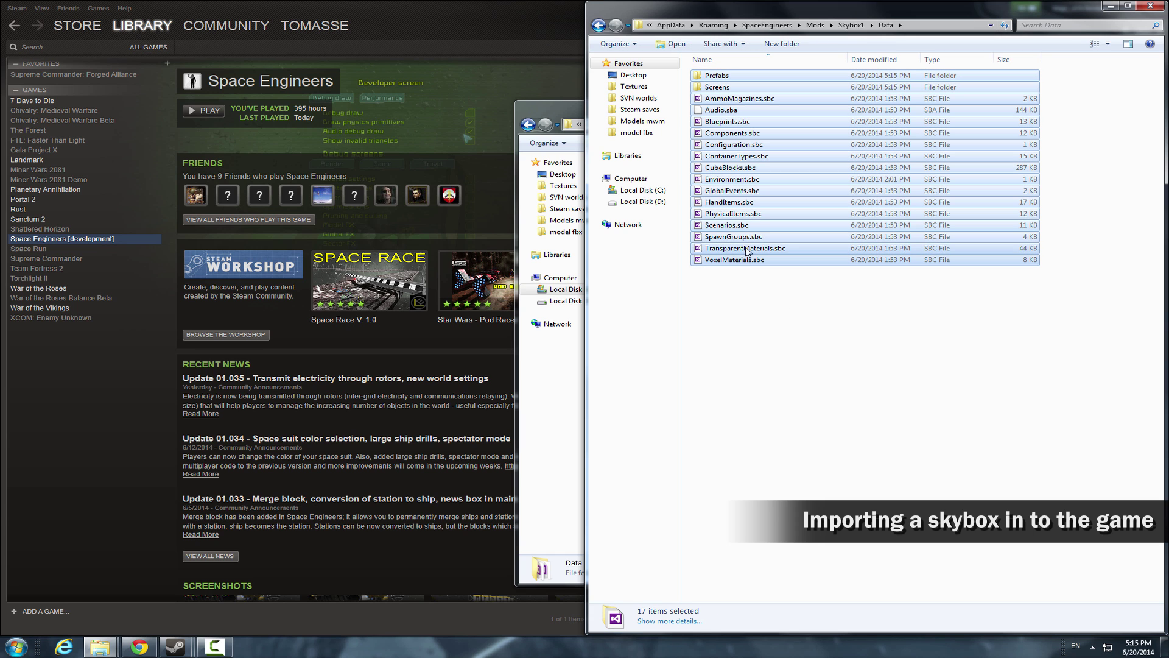
pyautogui.keyDown('ctrl'); pyautogui.click(732, 179); pyautogui.keyUp('ctrl')
pyautogui.press('Delete')
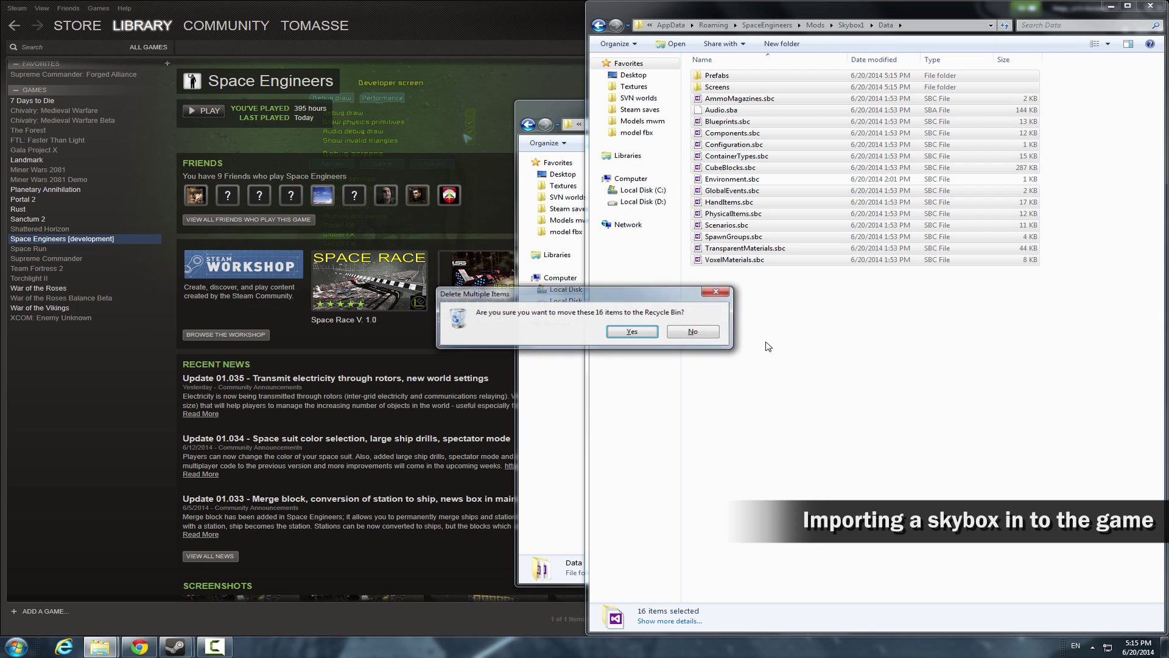
pyautogui.press('Return')
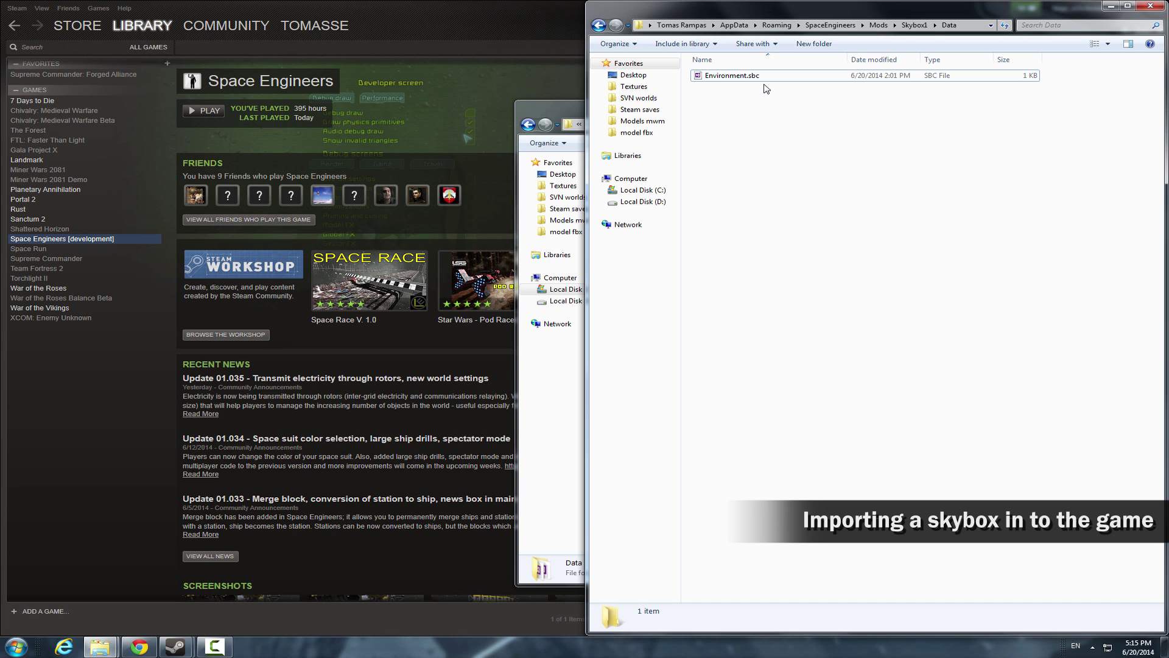
pyautogui.click(722, 81)
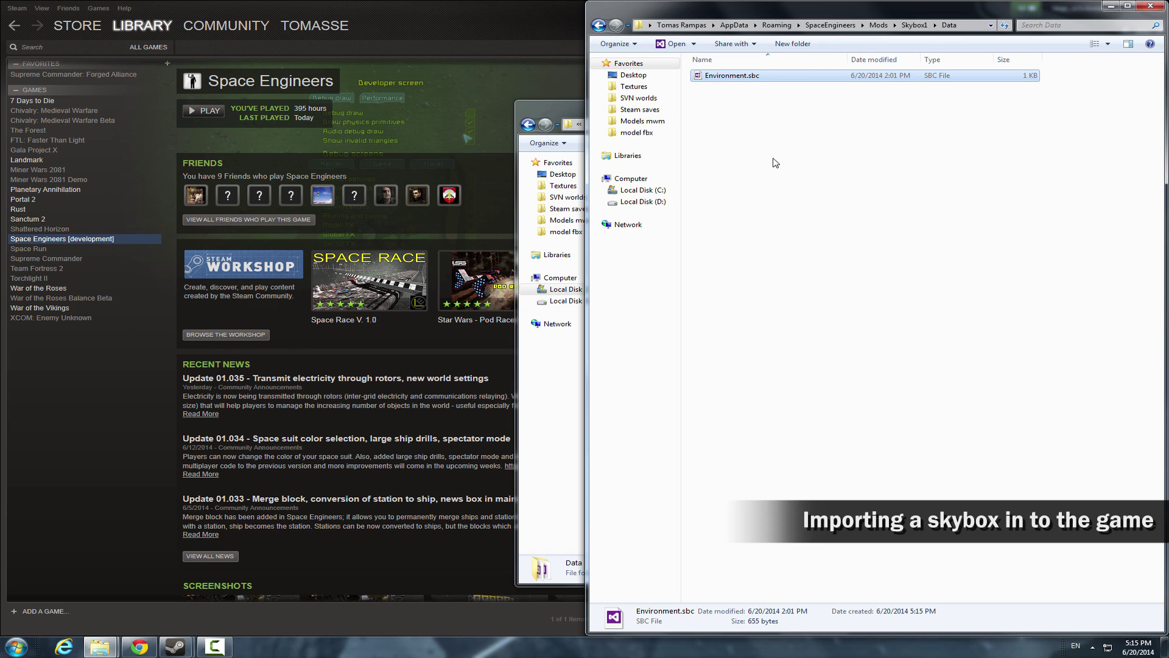
# Open Environment.sbc in Notepad and trim the EnvironmentTexture path to just BackgroundCube.
pyautogui.rightClick(719, 83)
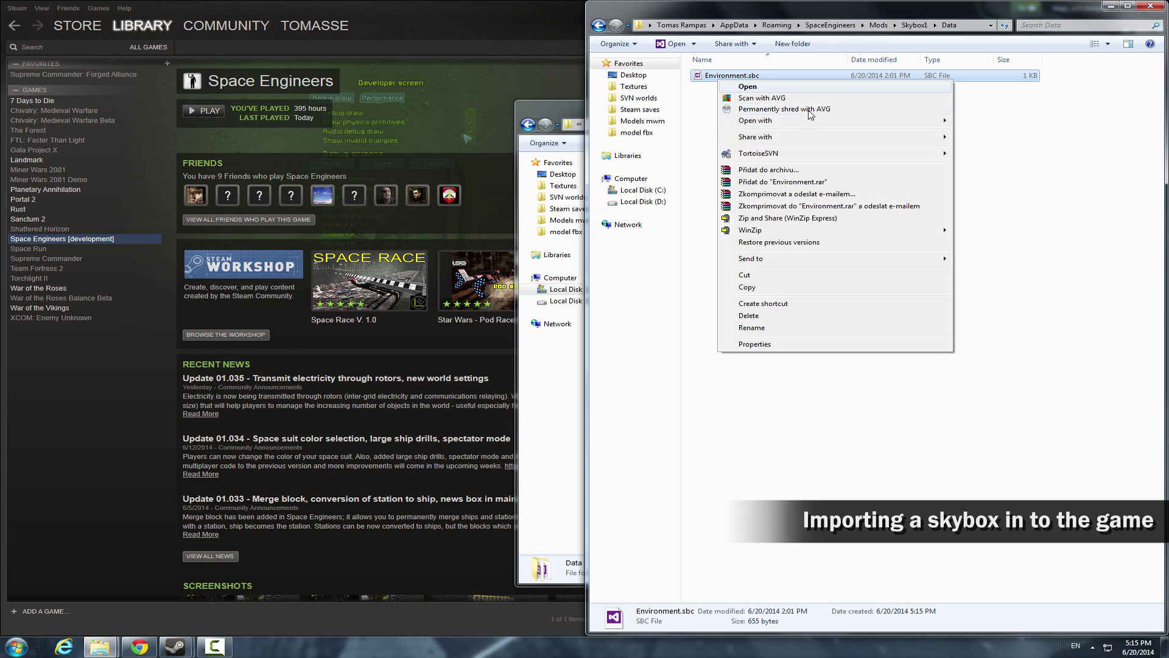
pyautogui.moveTo(852, 122)
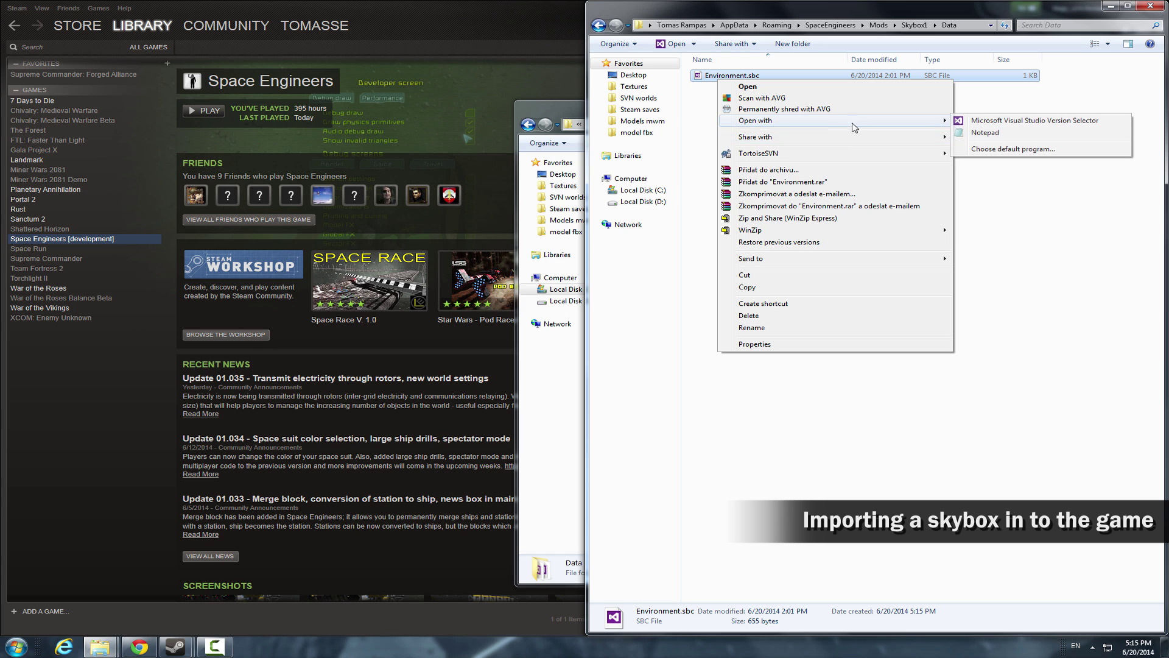
pyautogui.click(982, 132)
pyautogui.moveTo(582, 215); pyautogui.dragTo(668, 209)
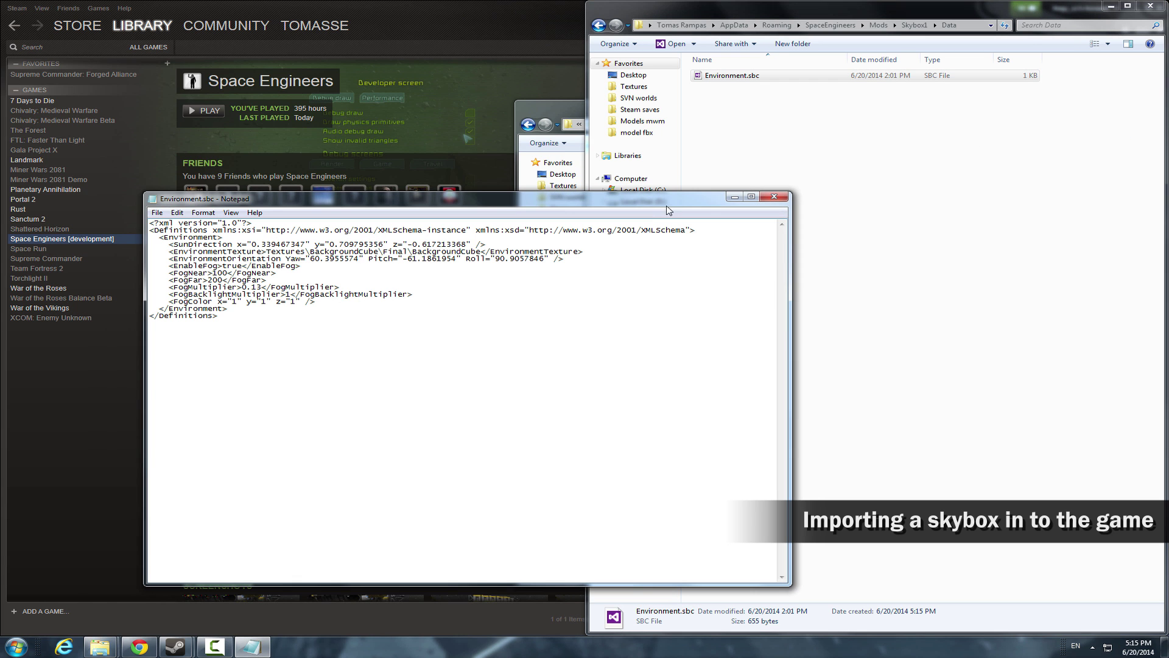
pyautogui.moveTo(164, 252); pyautogui.dragTo(626, 255)
pyautogui.click(280, 250)
pyautogui.moveTo(267, 250); pyautogui.dragTo(410, 252)
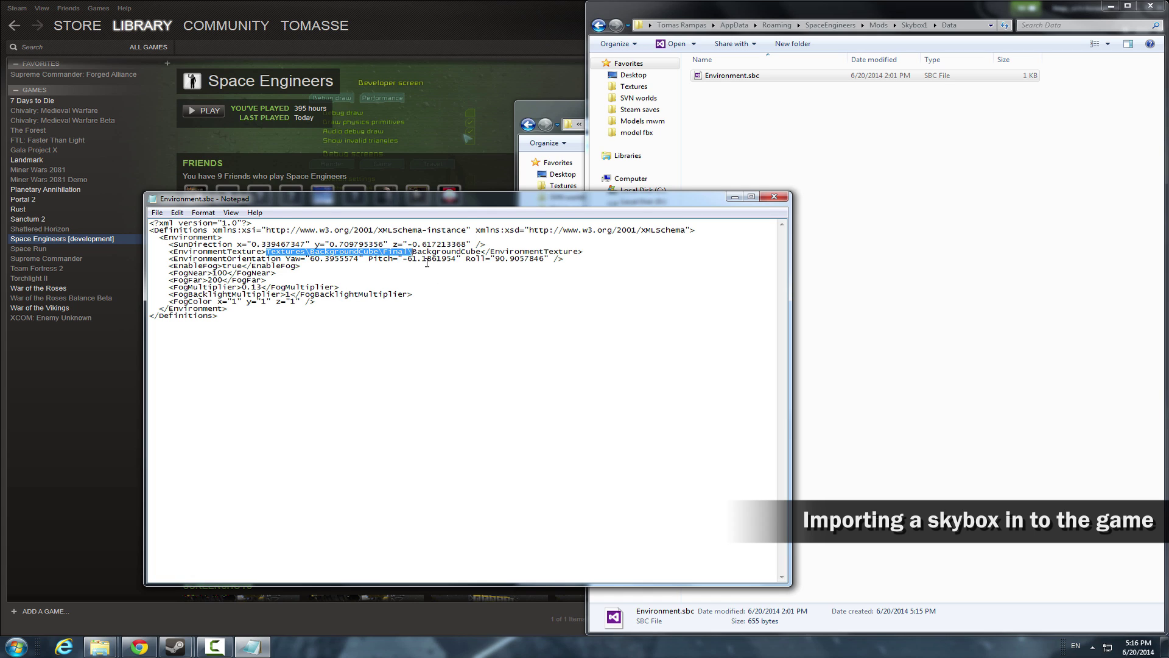
pyautogui.press('Delete')
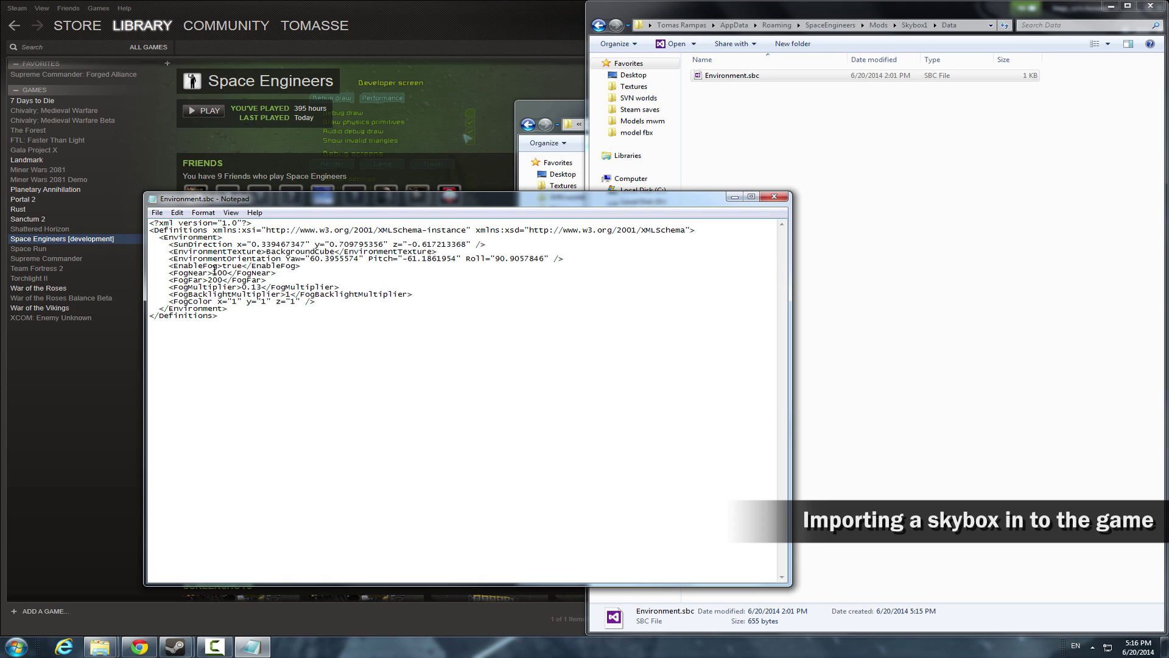
# Change EnableFog from true to false and close Notepad.
pyautogui.moveTo(169, 265); pyautogui.dragTo(302, 266)
pyautogui.click(263, 328)
pyautogui.press('BackSpace')
pyautogui.press('BackSpace')
pyautogui.press('BackSpace')
pyautogui.press('BackSpace')
pyautogui.write('false')
pyautogui.click(774, 197)
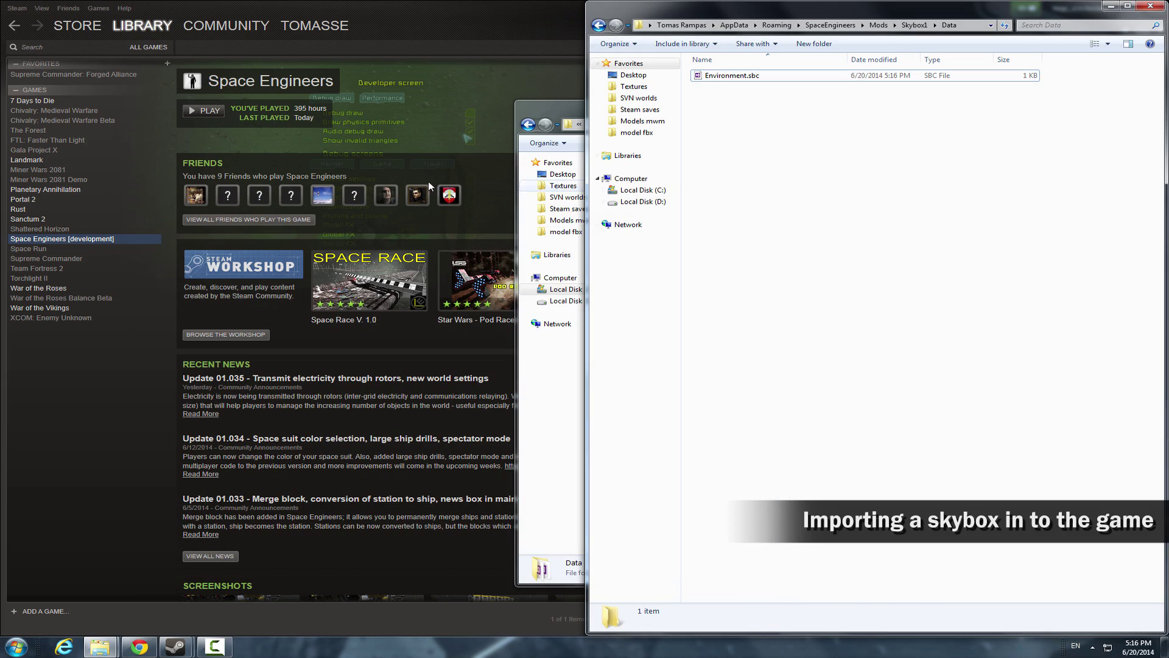
# Launch Space Engineers and move the astronaut along the platform to view the sky.
pyautogui.click(81, 237)
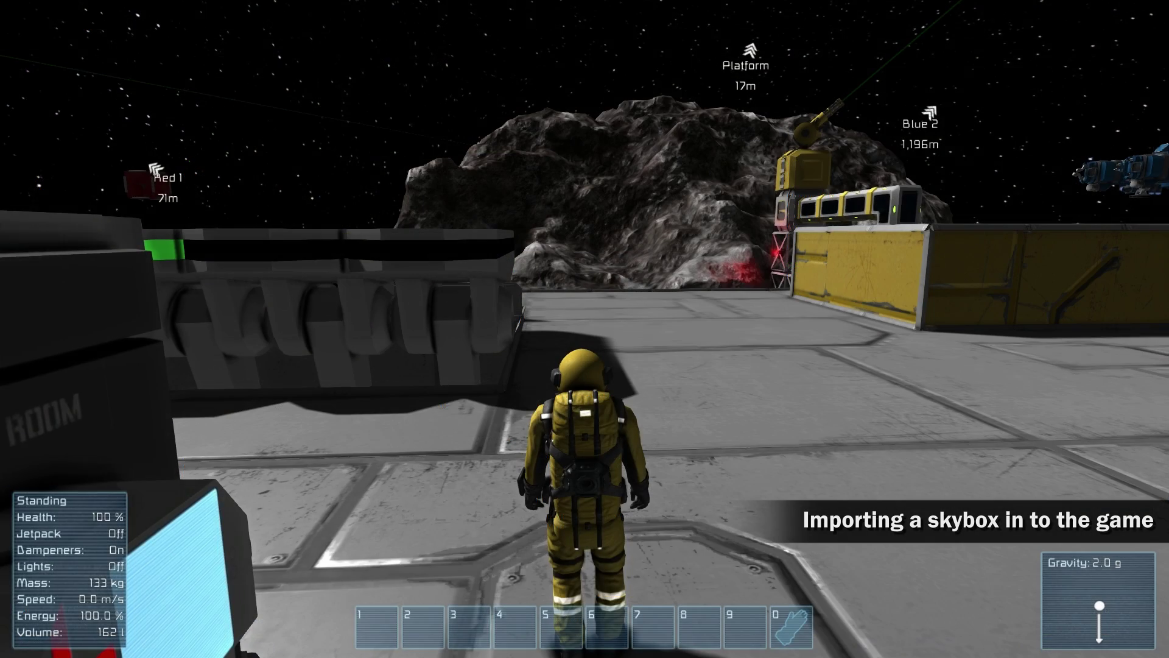
pyautogui.press('w')
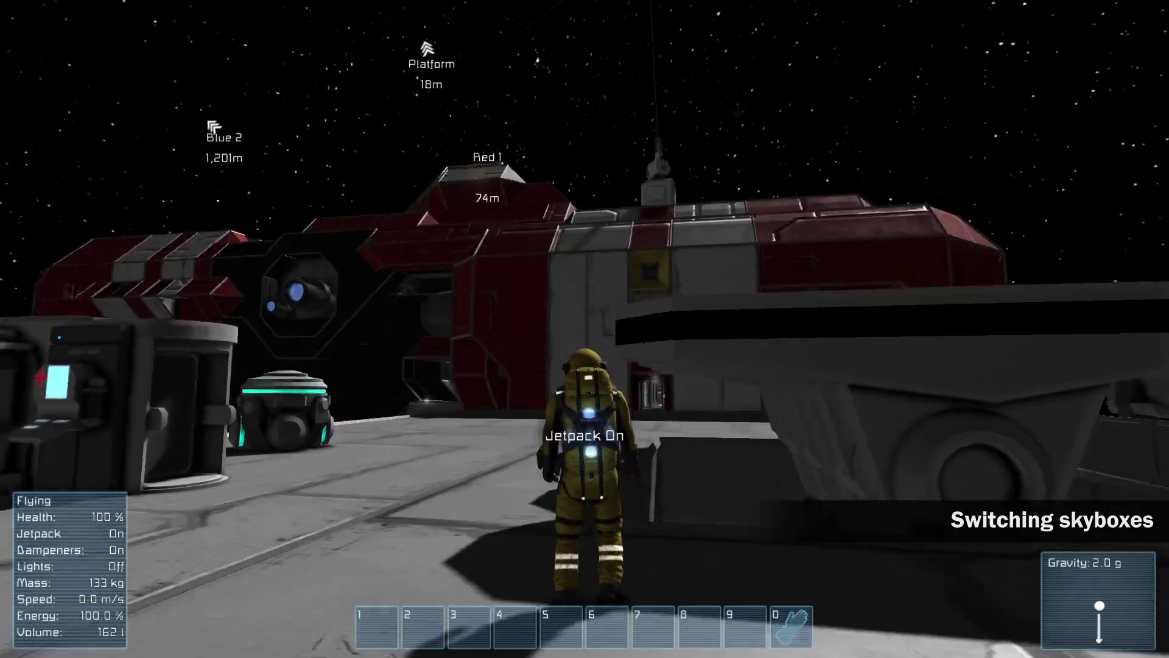
pyautogui.press('w')
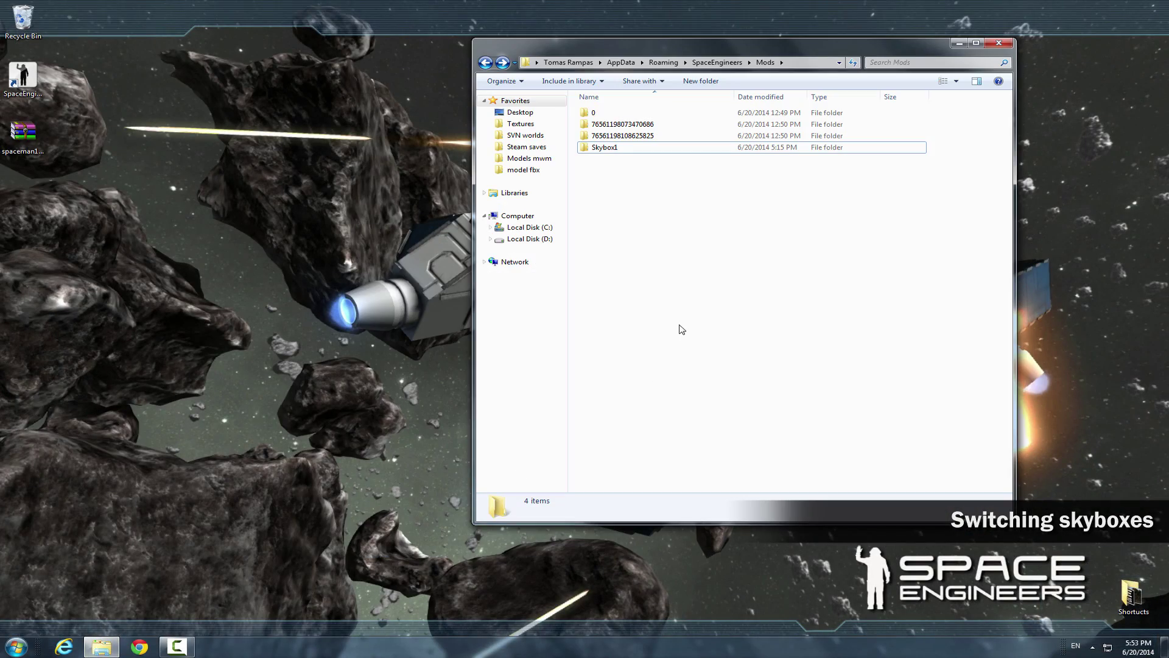
# Create a SkyboxGallery folder in Mods and move Skybox1 into it.
pyautogui.rightClick(631, 229)
pyautogui.moveTo(658, 386)
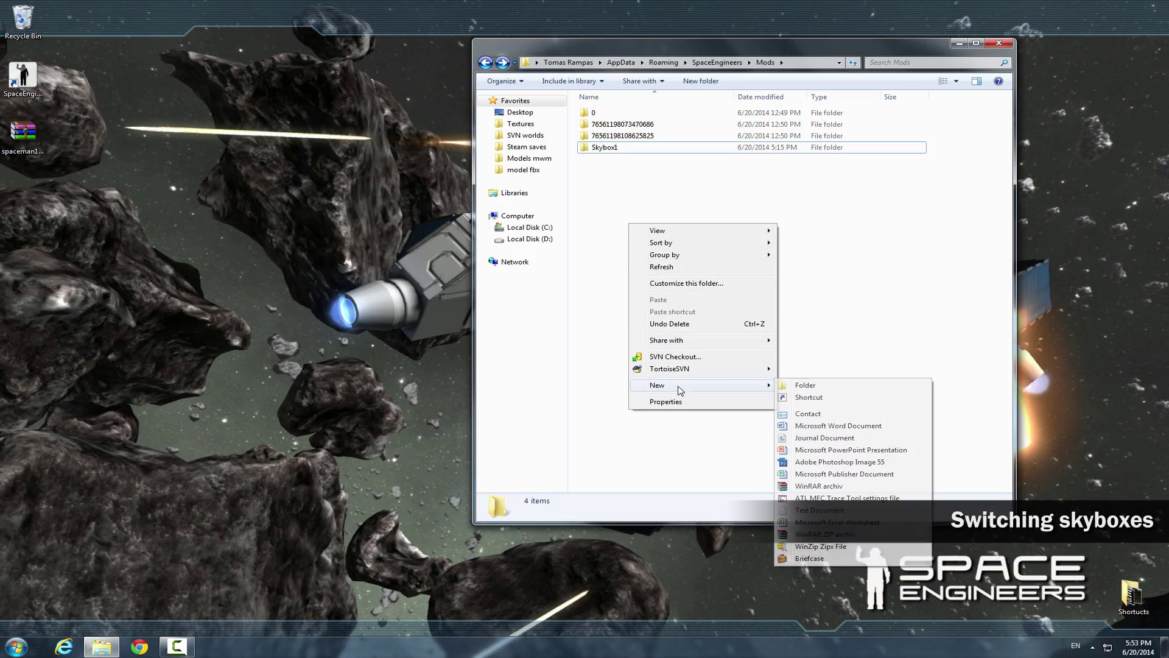
pyautogui.click(802, 386)
pyautogui.write('SkyboxGallery')
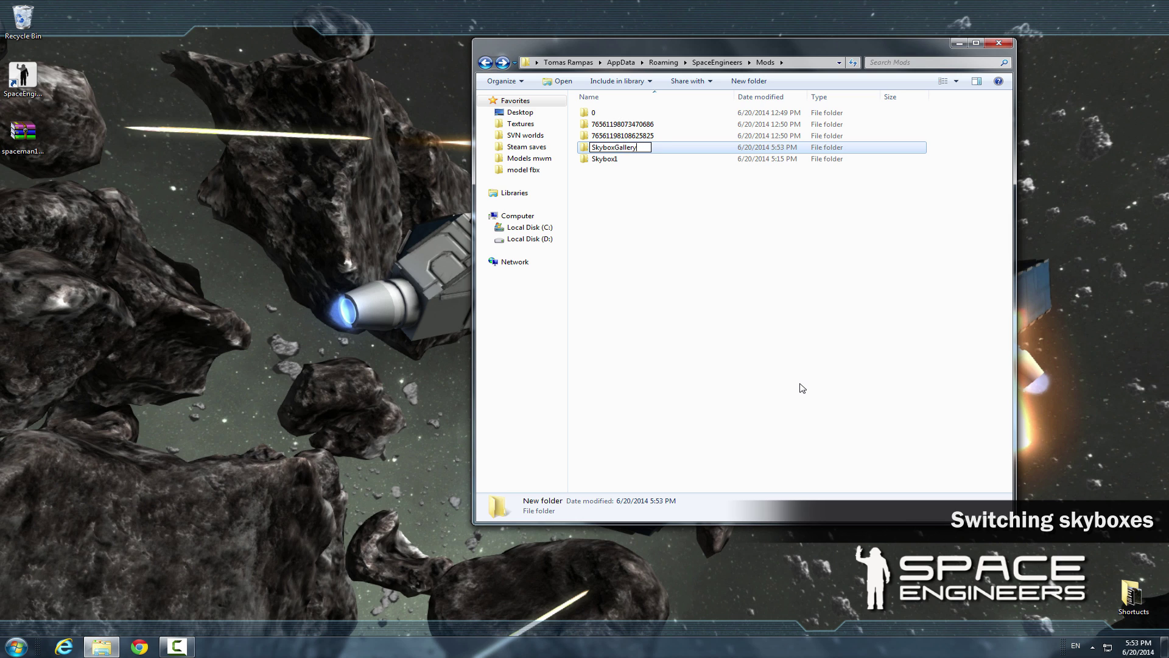
pyautogui.press('Return')
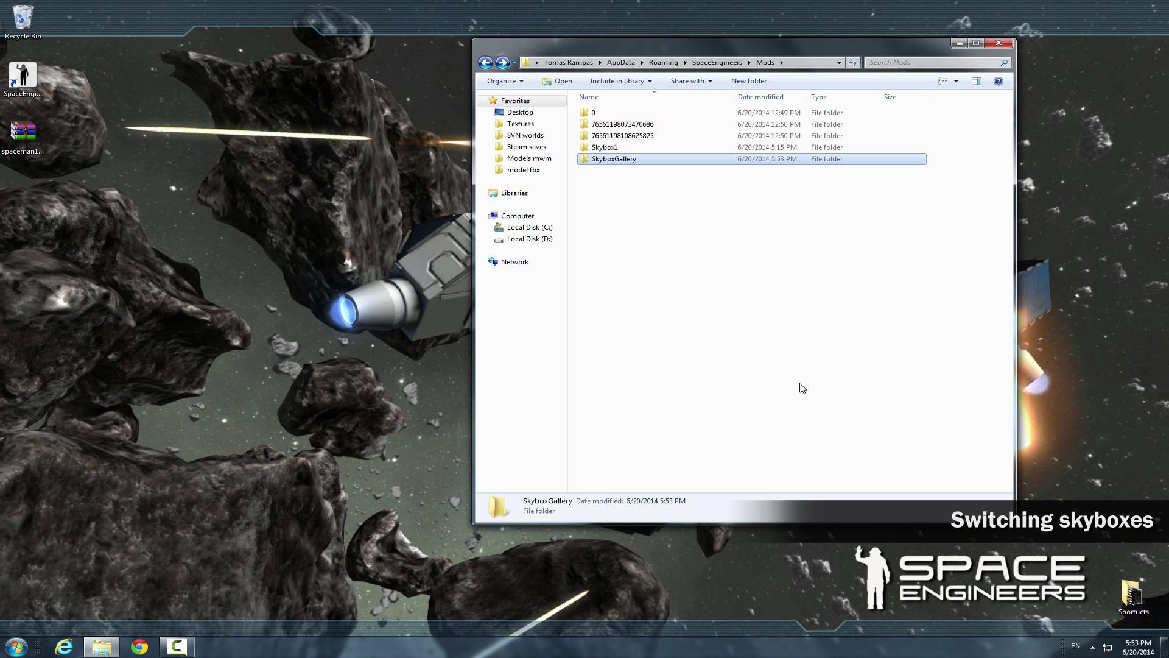
pyautogui.click(803, 388)
pyautogui.click(609, 148)
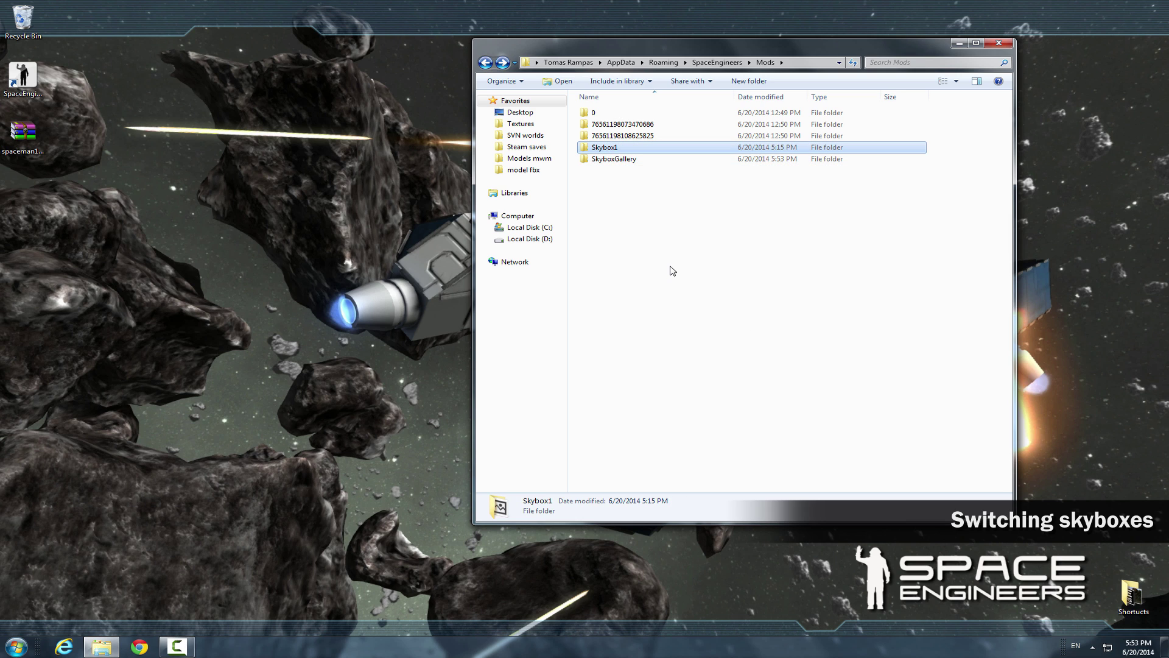
pyautogui.doubleClick(614, 159)
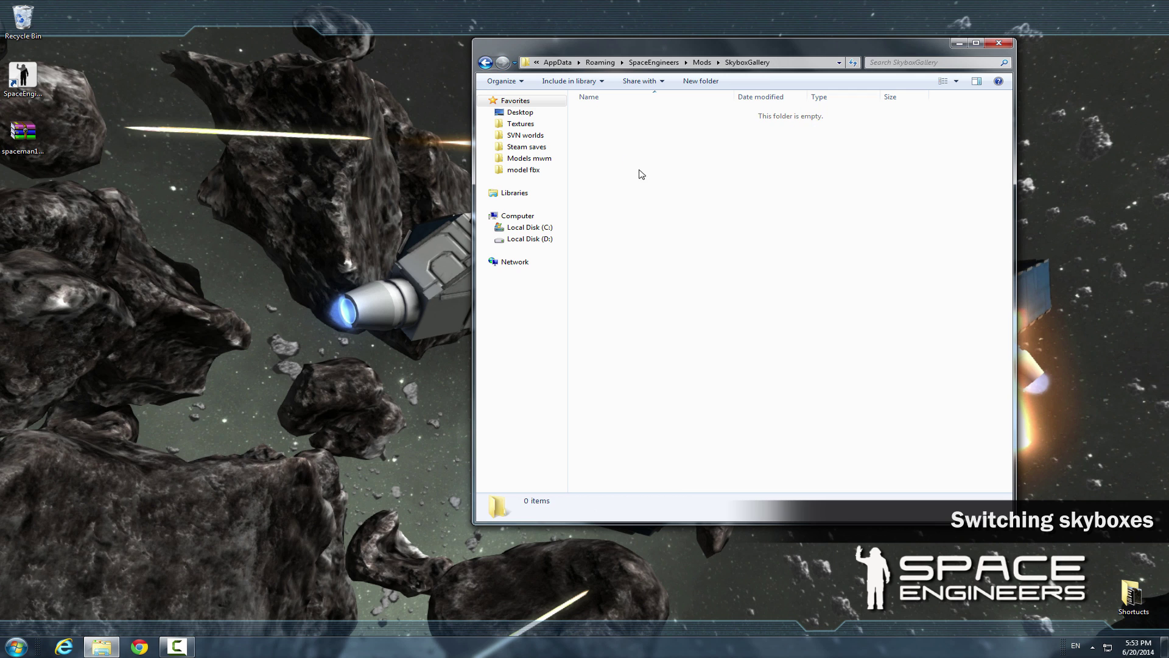
pyautogui.hotkey('ctrl', 'v')
# Duplicate Skybox1 inside SkyboxGallery and rename the copy to Skybox2.
pyautogui.click(696, 188)
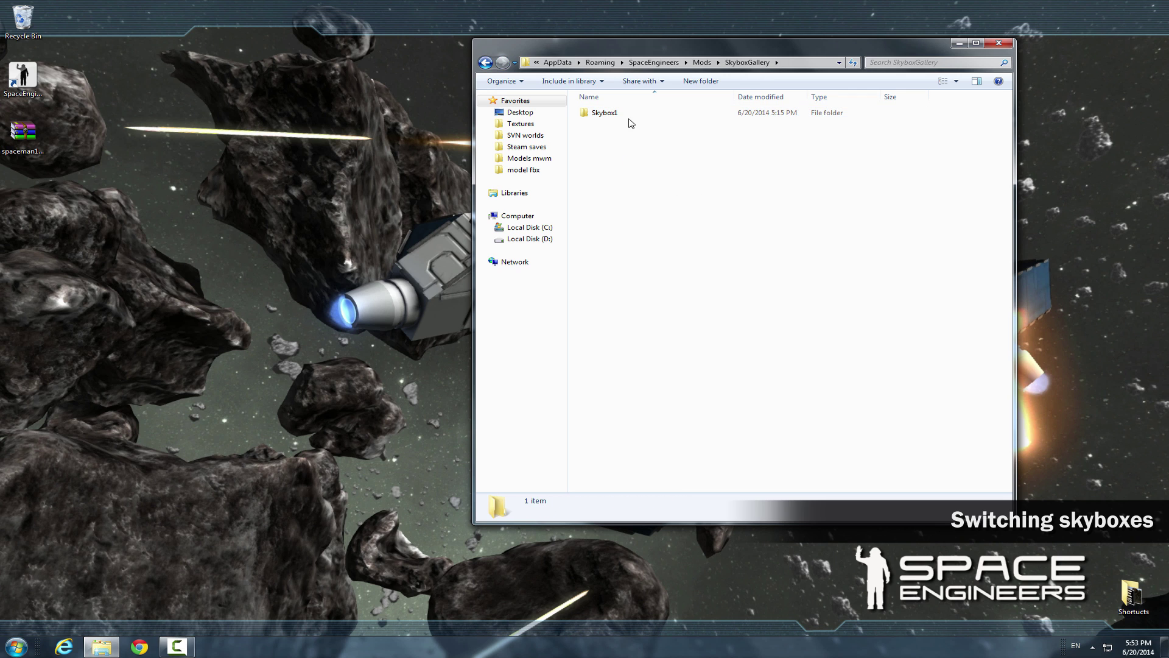
pyautogui.click(629, 117)
pyautogui.hotkey('ctrl', 'v')
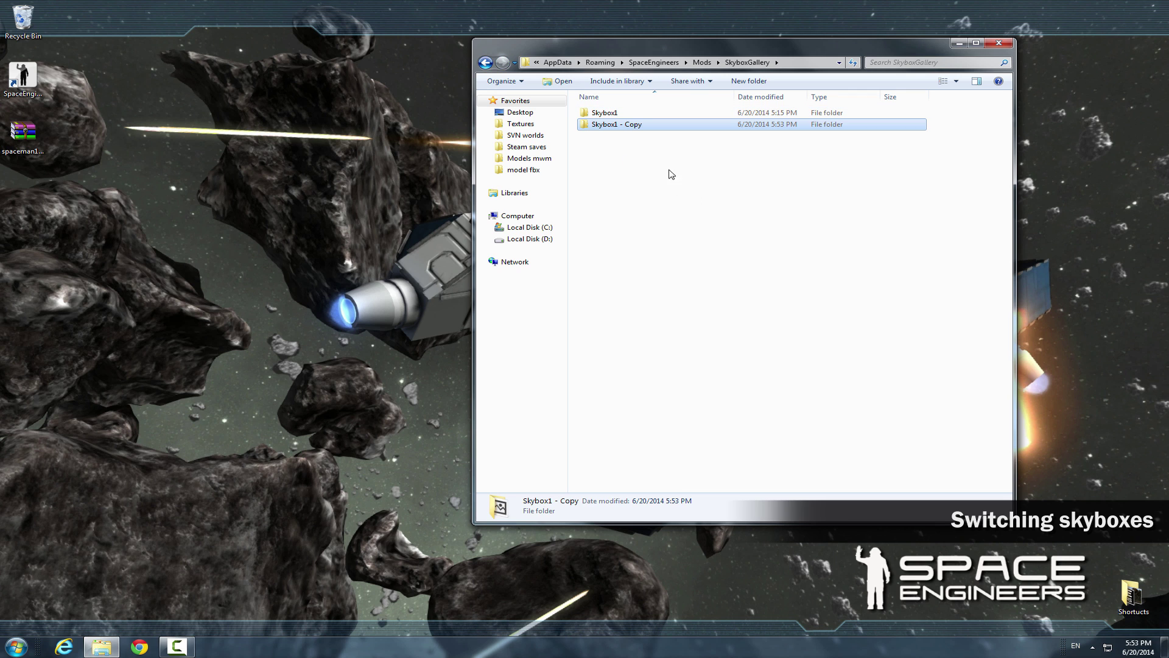
pyautogui.rightClick(621, 127)
pyautogui.click(750, 476)
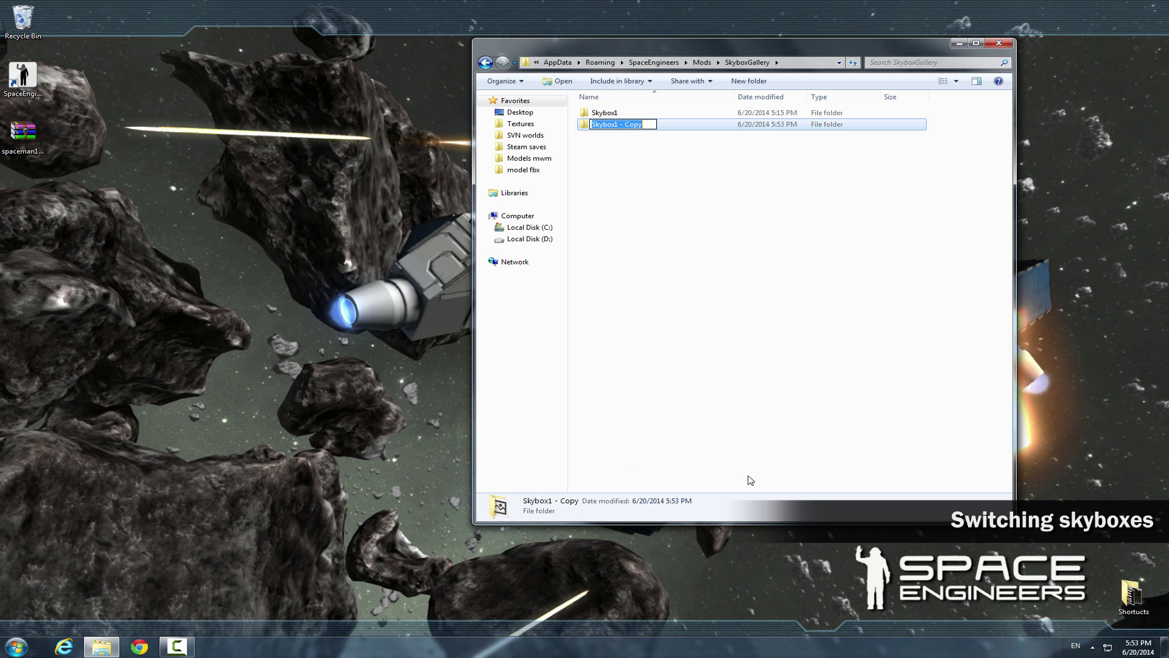
pyautogui.press('End')
pyautogui.press('BackSpace')
pyautogui.press('BackSpace')
pyautogui.press('BackSpace')
pyautogui.press('BackSpace')
pyautogui.press('BackSpace')
pyautogui.press('BackSpace')
pyautogui.write('2')
pyautogui.press('Return')
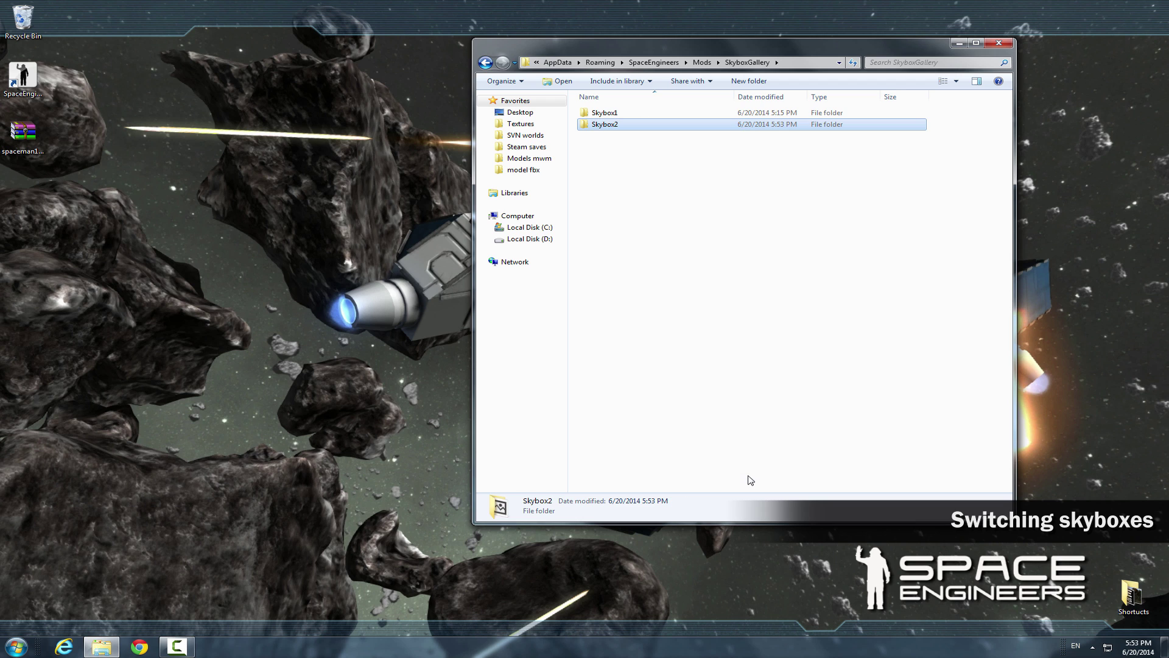
pyautogui.rightClick(29, 135)
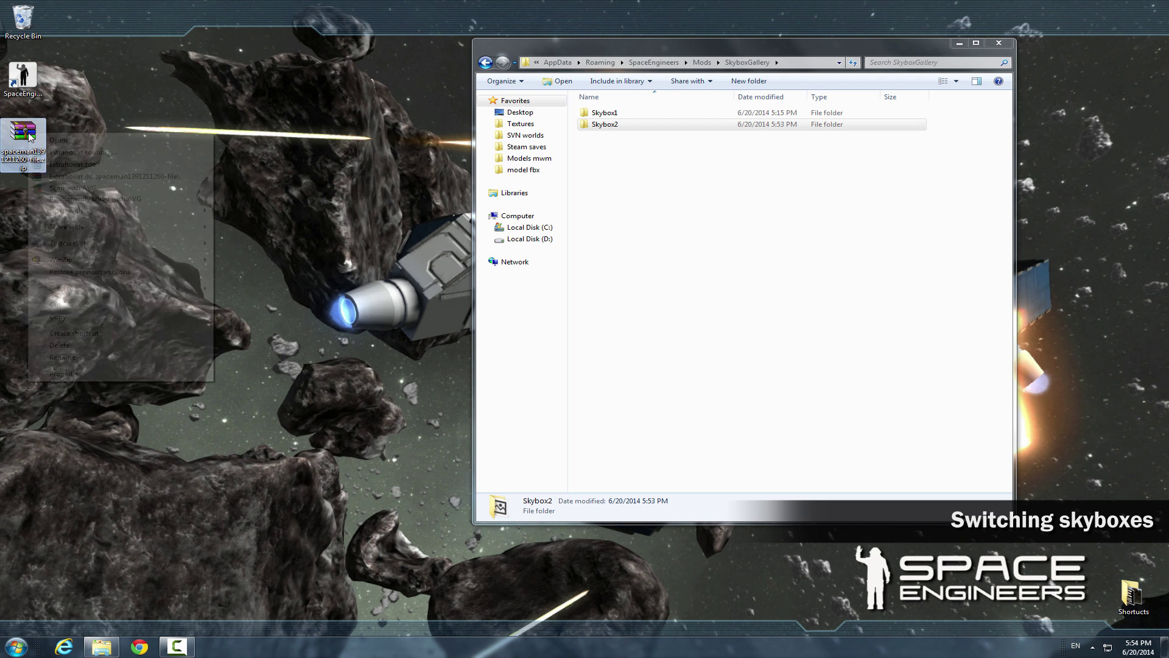
pyautogui.click(174, 177)
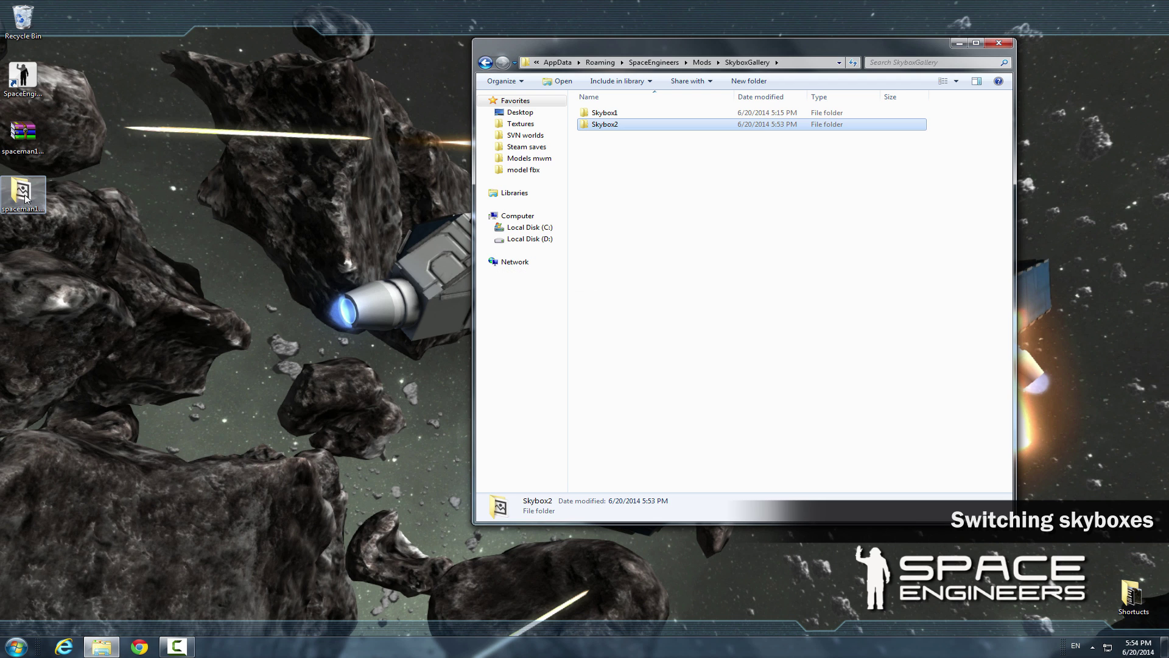
pyautogui.doubleClick(20, 194)
# Replace Skybox2's BackGroundCube.dds with the extracted BackgroundCube.dds, then return to SkyboxGallery.
pyautogui.moveTo(914, 146); pyautogui.dragTo(557, 183)
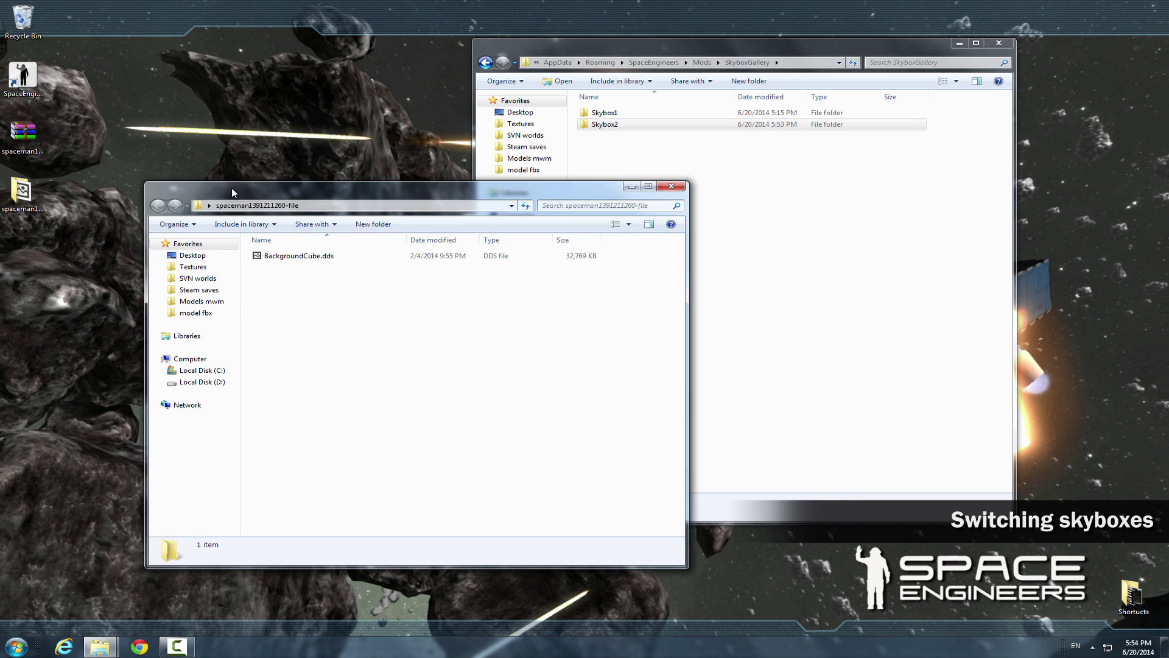
pyautogui.click(760, 182)
pyautogui.doubleClick(685, 125)
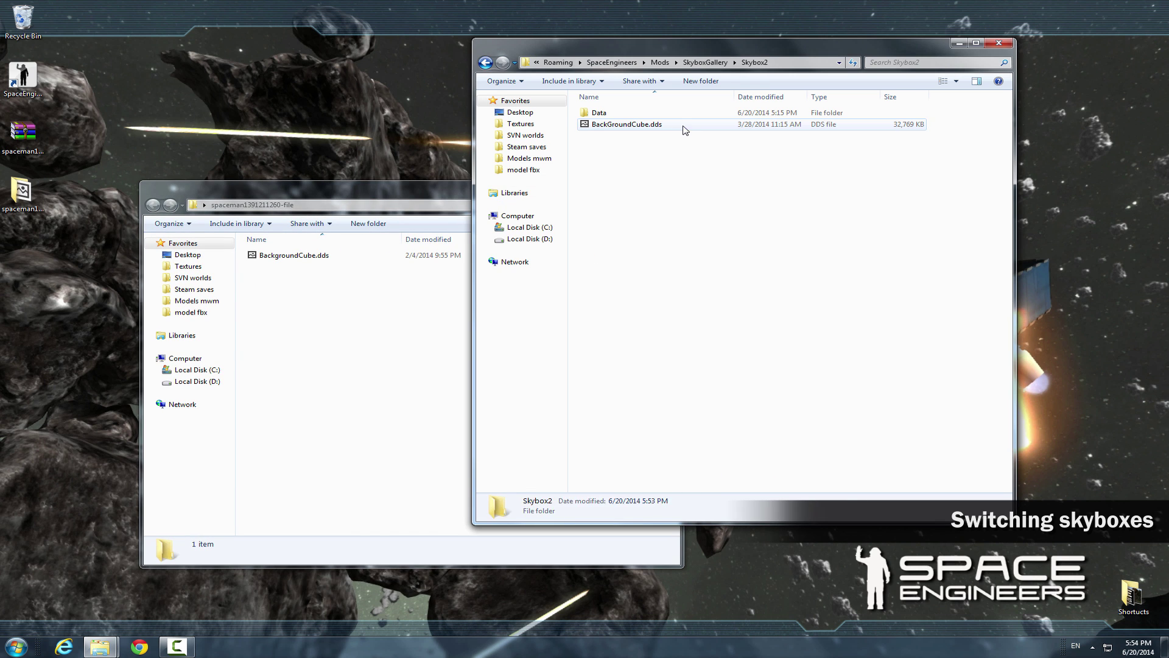
pyautogui.click(350, 331)
pyautogui.click(308, 255)
pyautogui.moveTo(832, 255); pyautogui.dragTo(843, 253)
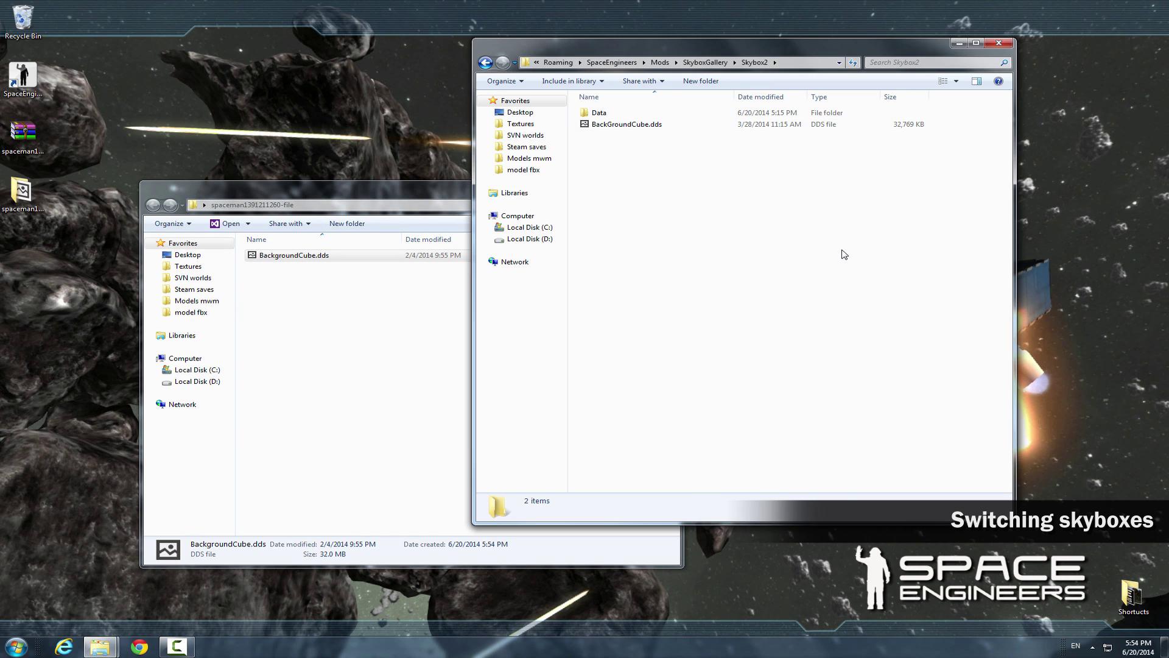
pyautogui.click(707, 244)
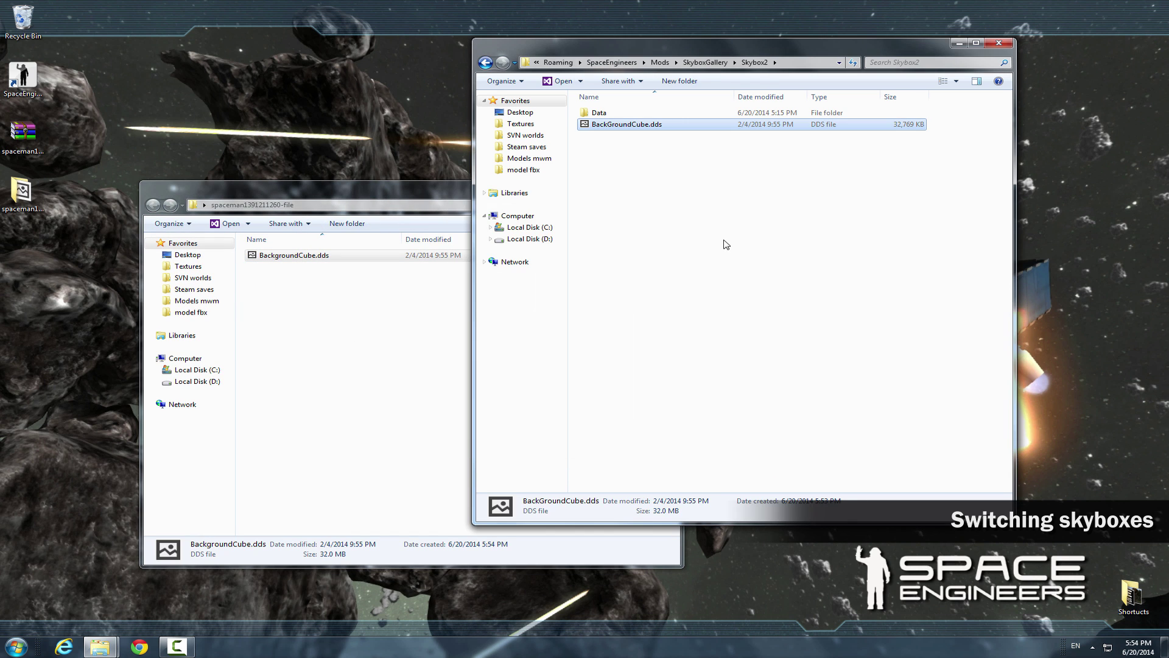
pyautogui.click(705, 62)
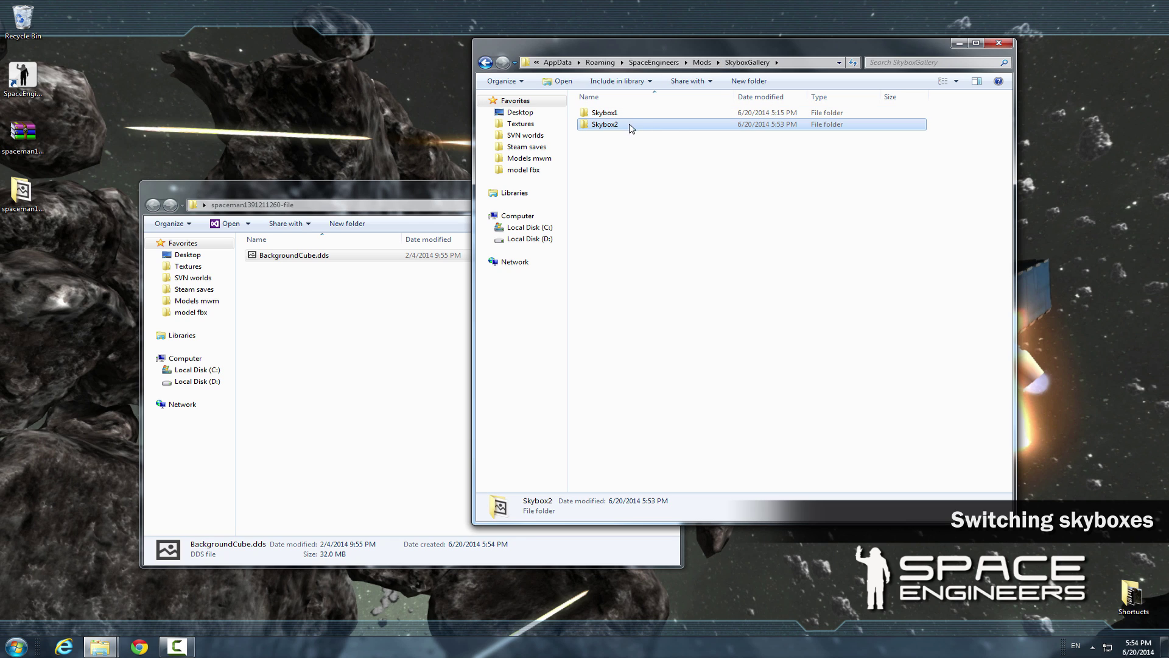
# Paste a copy of the Skybox2 folder into Mods, beside SkyboxGallery.
pyautogui.click(676, 168)
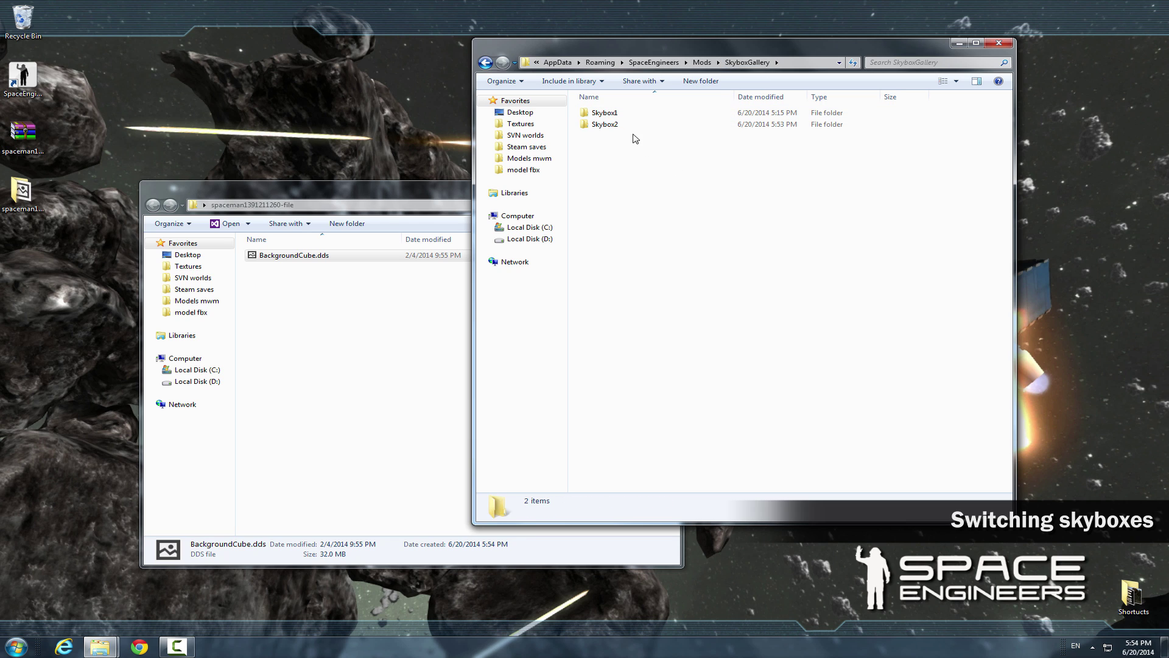
pyautogui.click(635, 124)
pyautogui.click(702, 62)
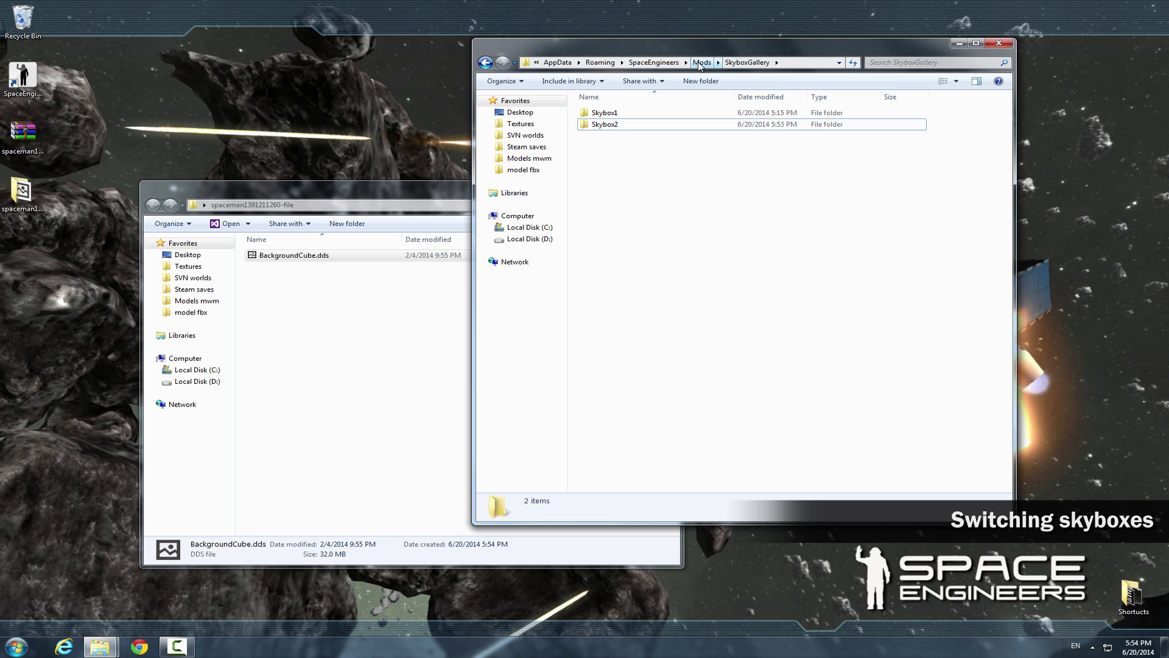
pyautogui.click(737, 227)
pyautogui.hotkey('ctrl', 'v')
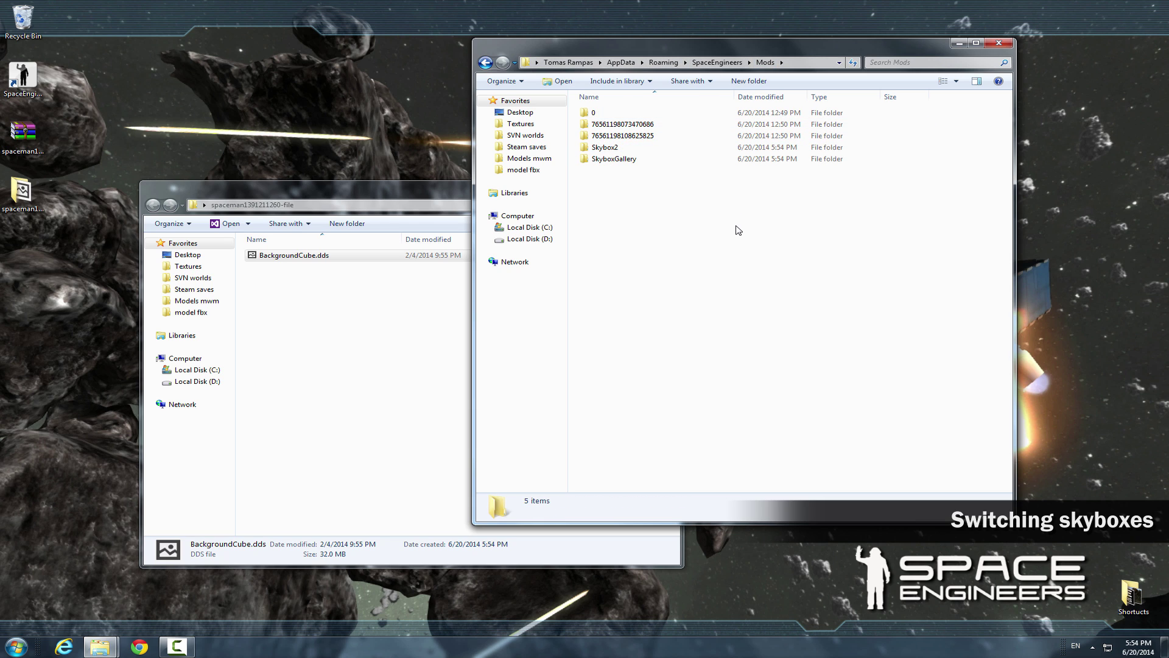